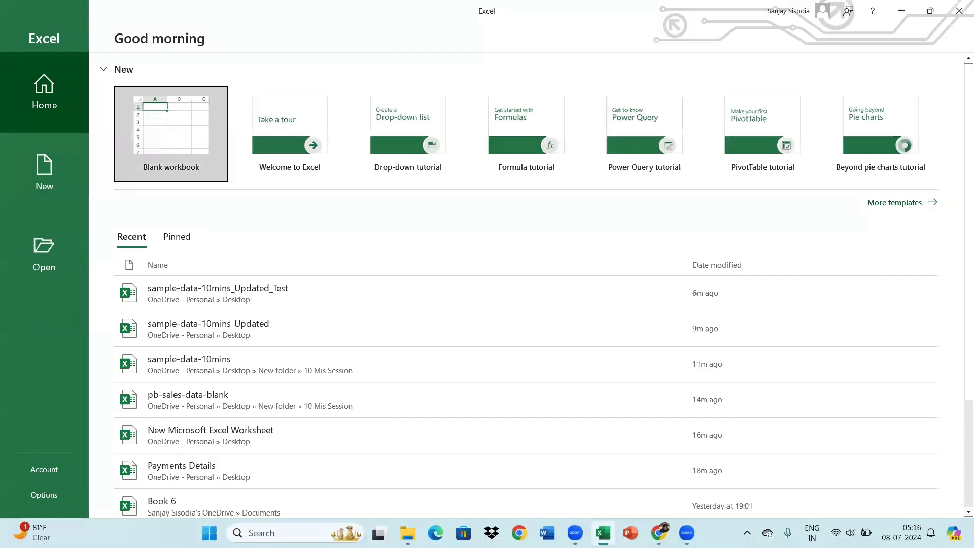
Create a blank workbook and add five new worksheets after Sheet1
click(170, 147)
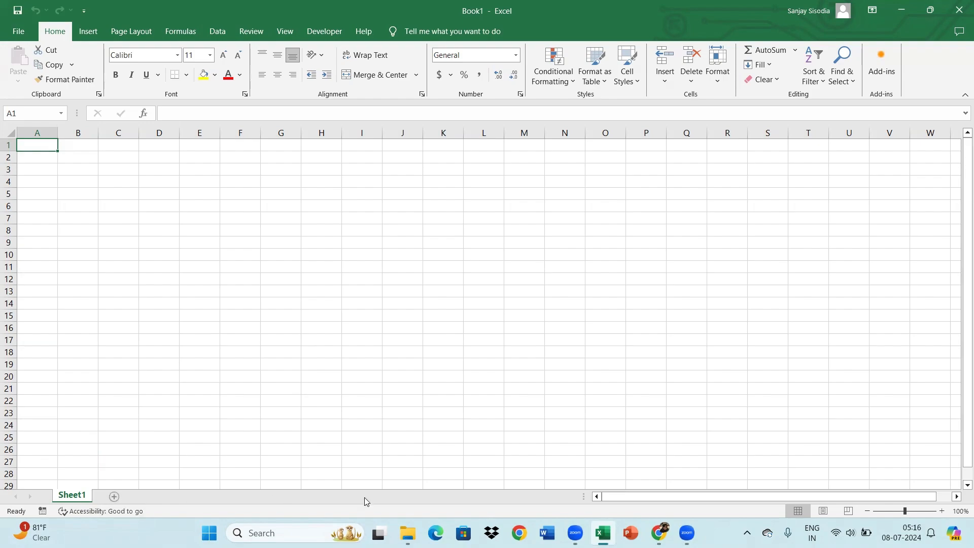
key(super+plus)
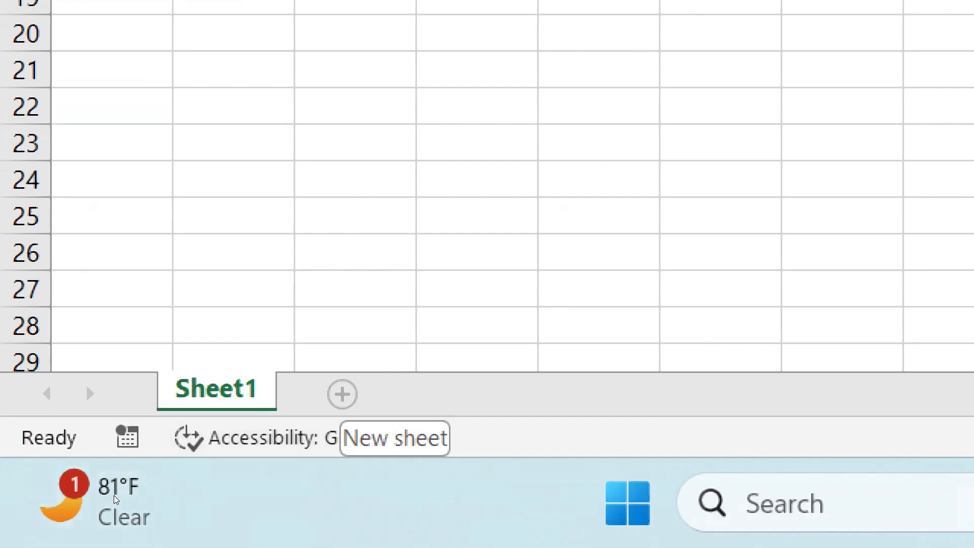
click(342, 394)
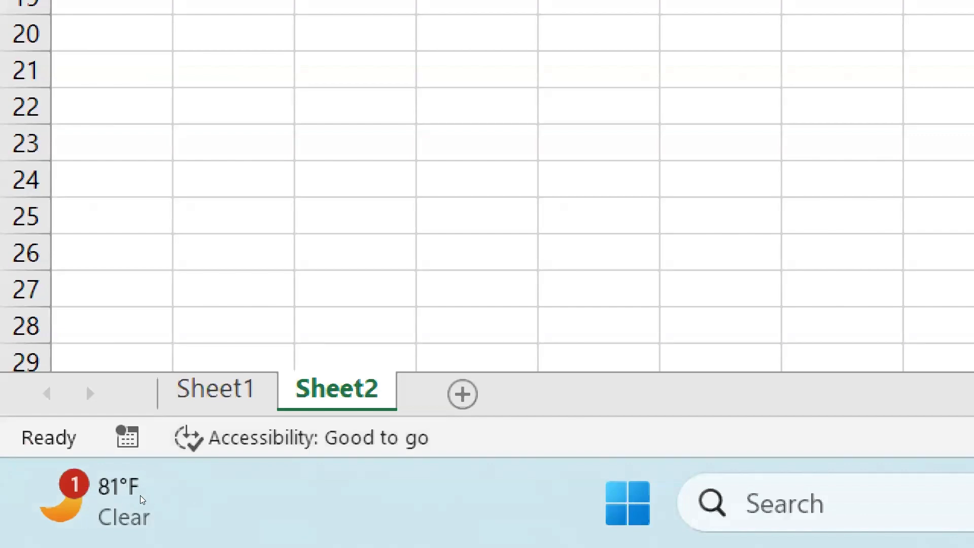
key(shift+F11)
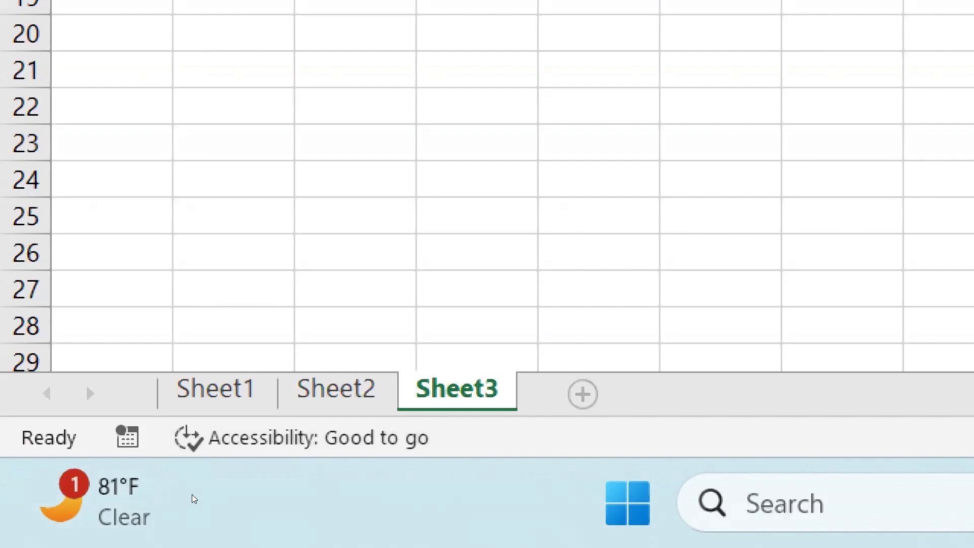
key(shift+F11)
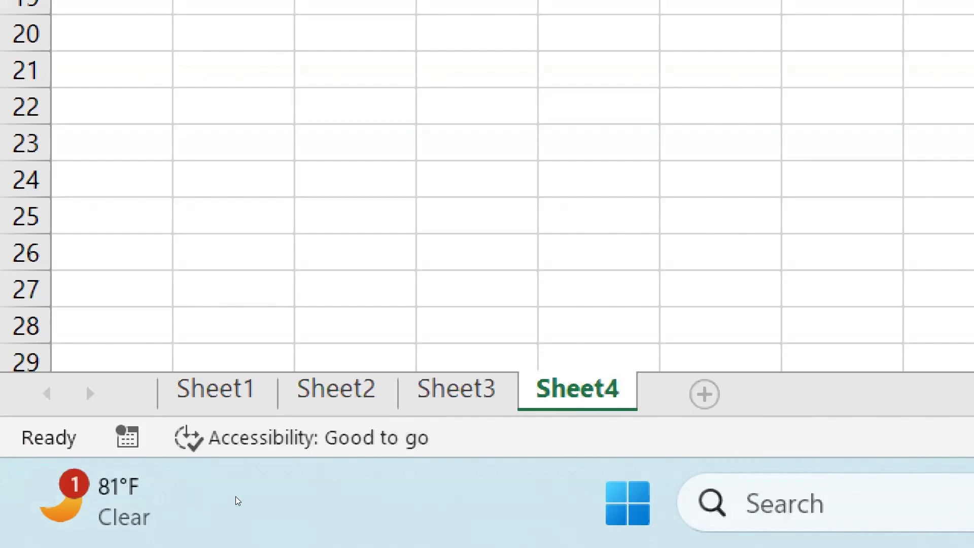
key(shift+F11)
key(shift+F11)
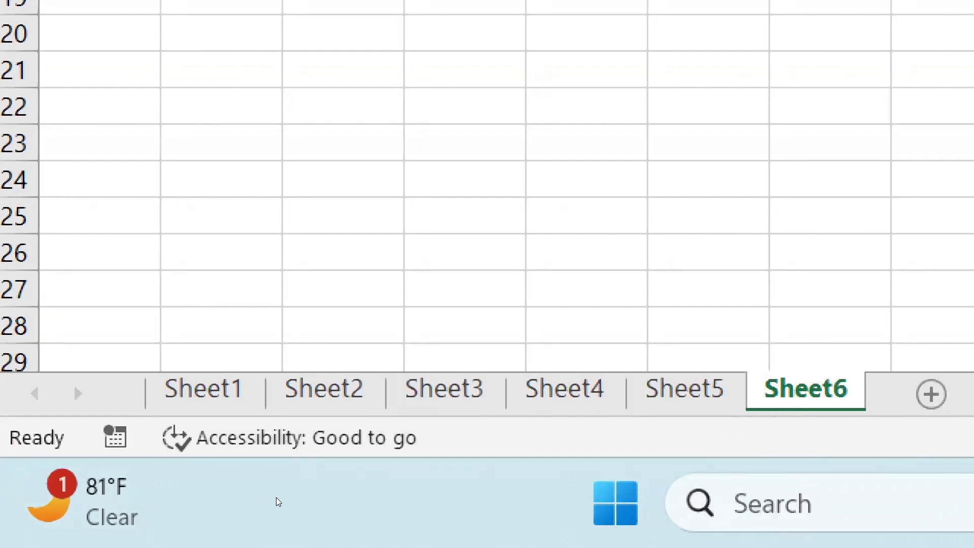
key(super+minus)
key(super+minus)
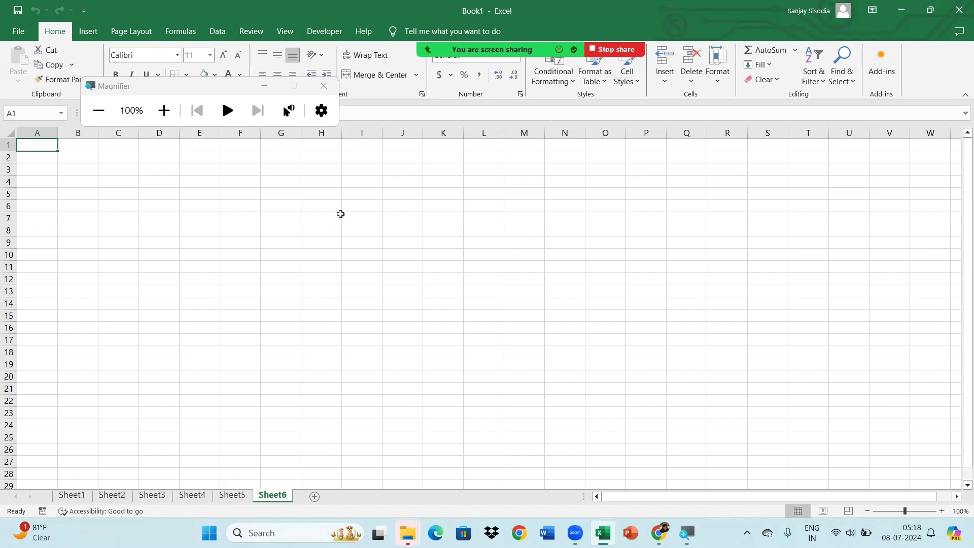
click(274, 87)
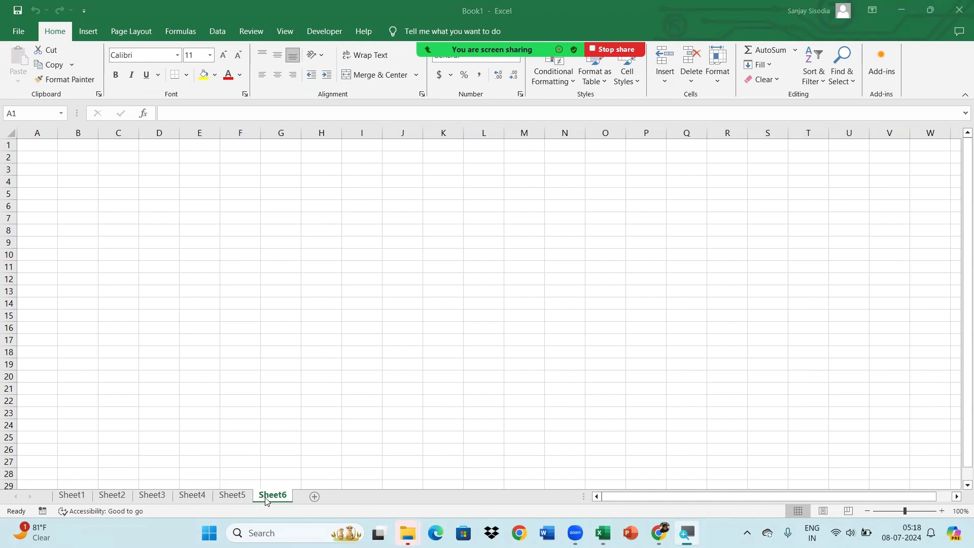
Delete the Sheet5 worksheet from the workbook
click(231, 496)
key(ctrl+Page_Up)
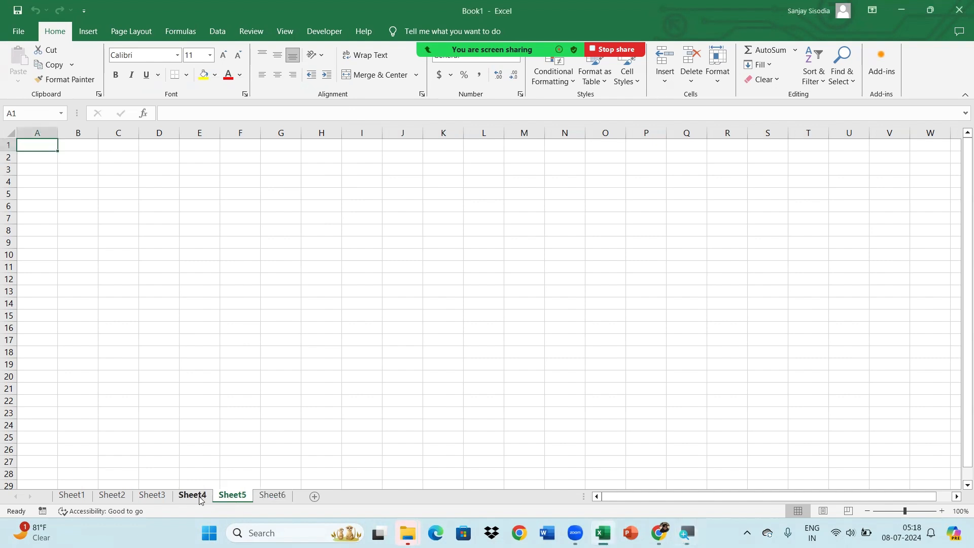
key(ctrl+Page_Down)
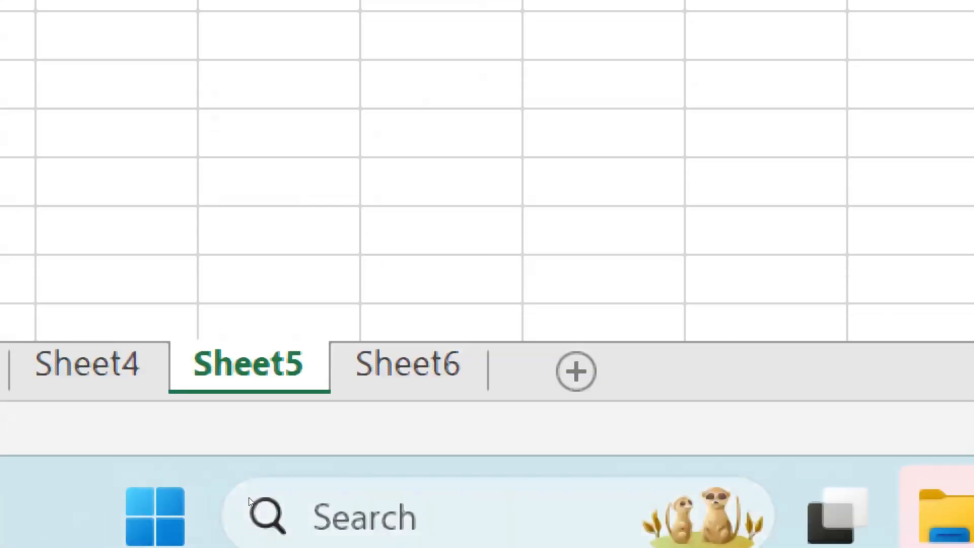
right_click(227, 371)
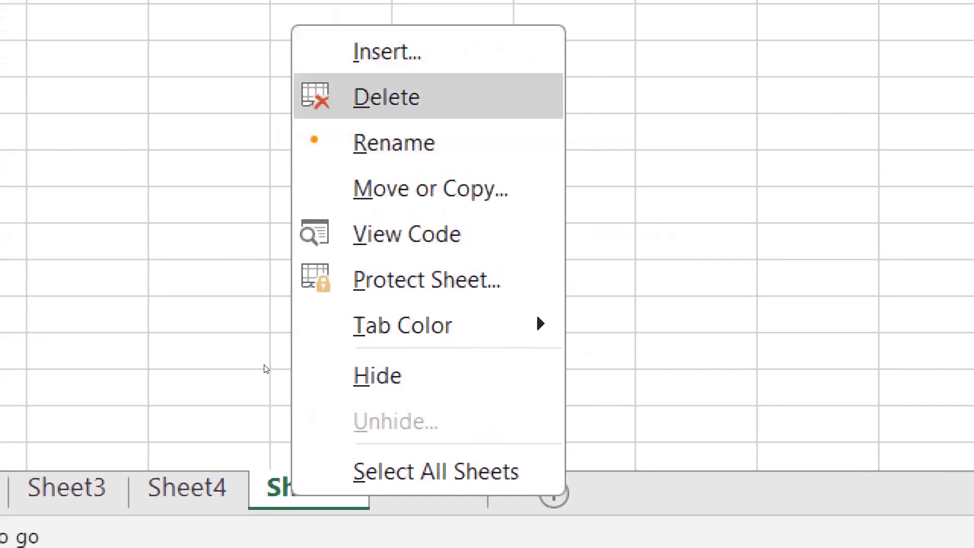
key(Return)
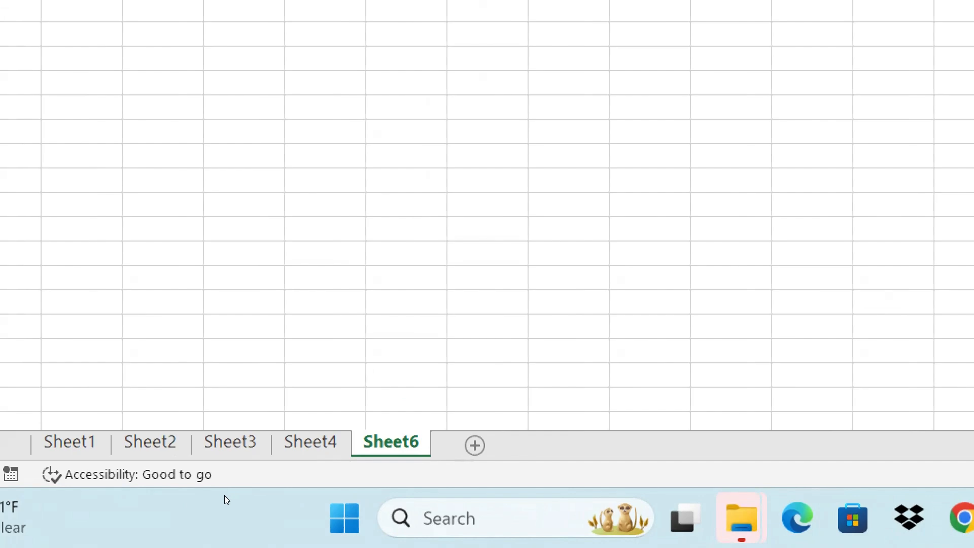
Delete the Sheet6 and Sheet4 worksheets, and select cell F22 on Sheet3
right_click(387, 443)
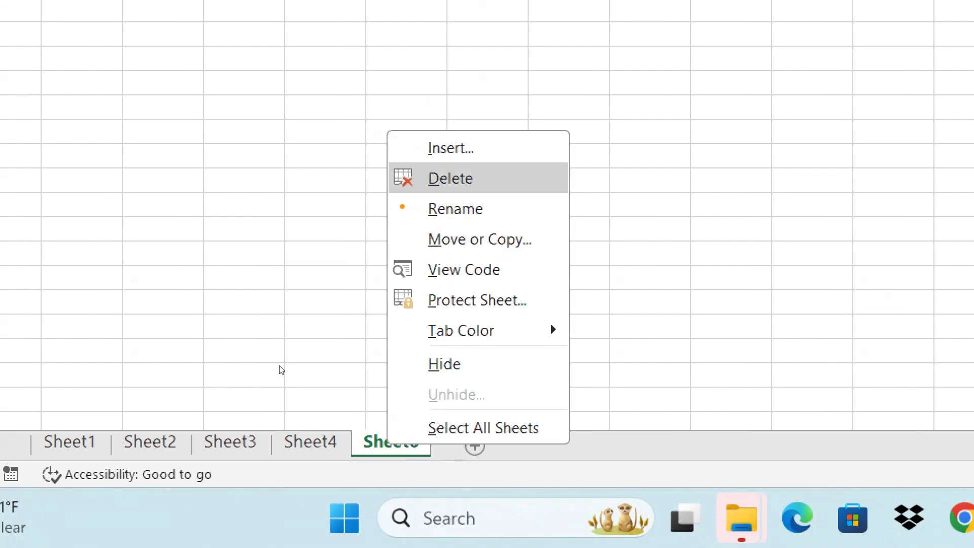
click(467, 179)
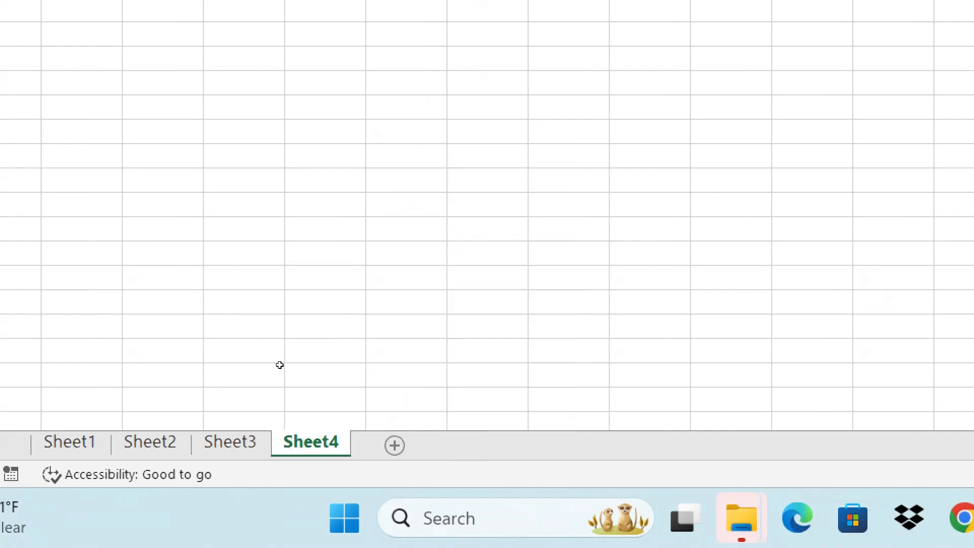
right_click(325, 436)
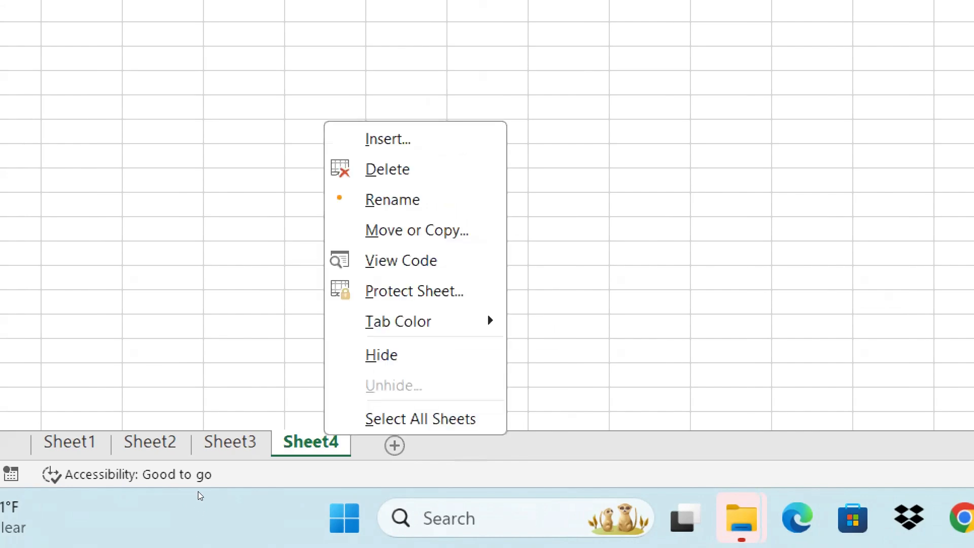
click(385, 171)
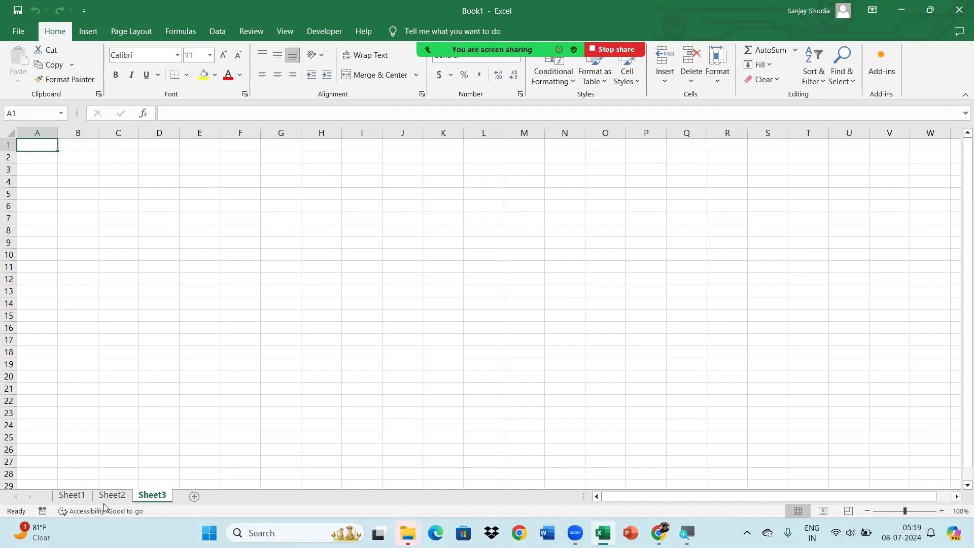
click(240, 398)
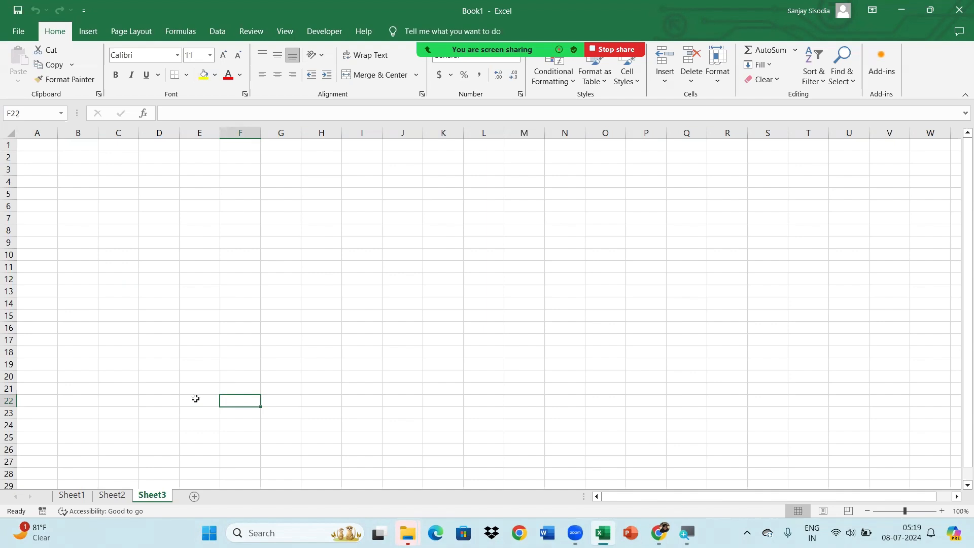
Rename the Sheet1 worksheet as Customer_Data
click(66, 497)
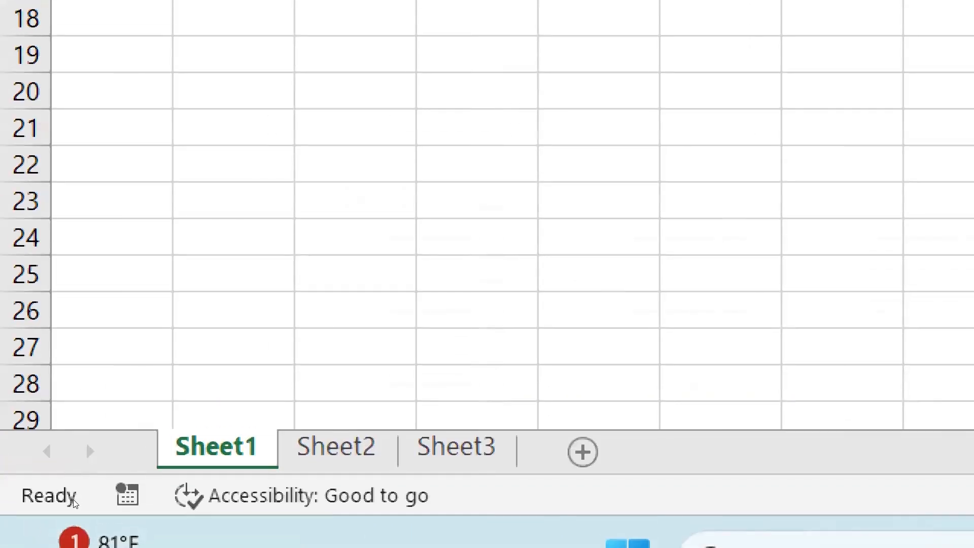
right_click(222, 450)
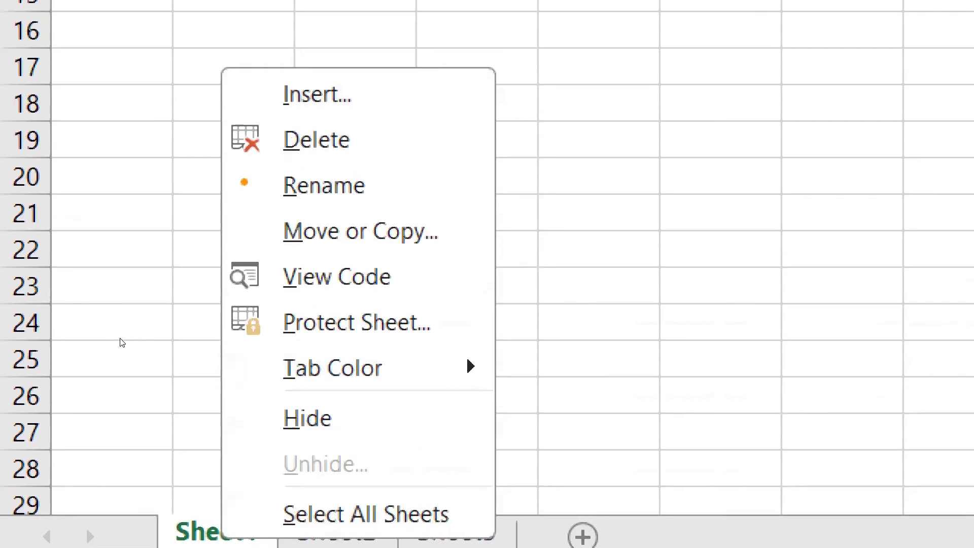
key(Down)
key(Up)
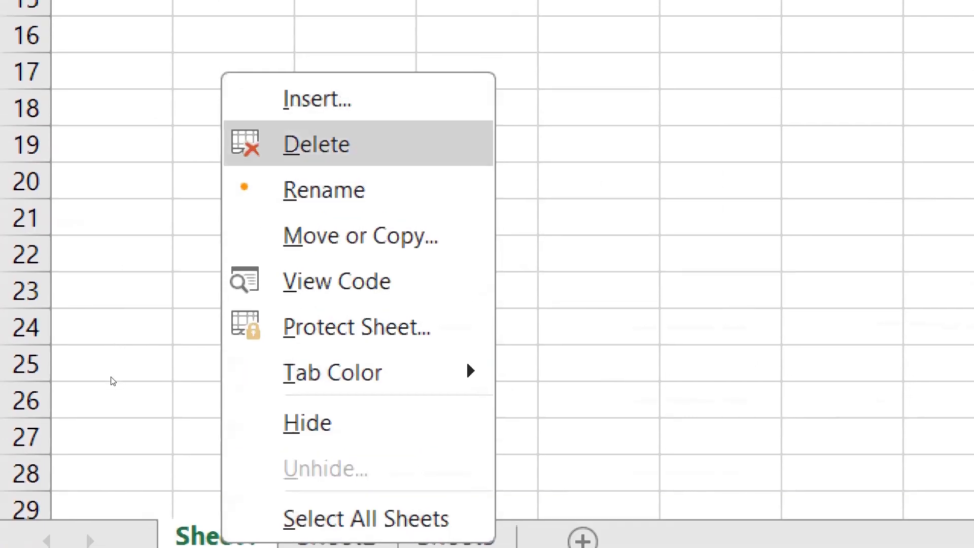
key(Down)
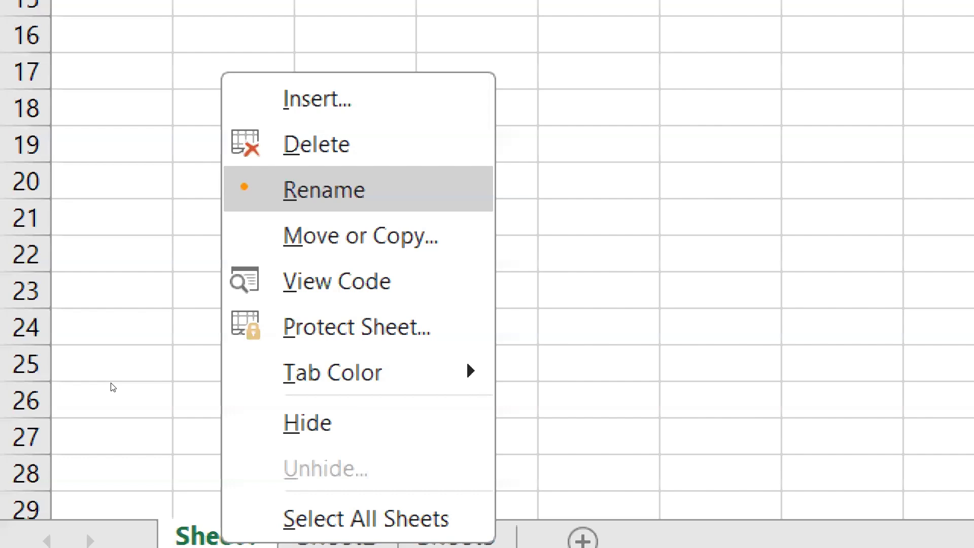
key(Return)
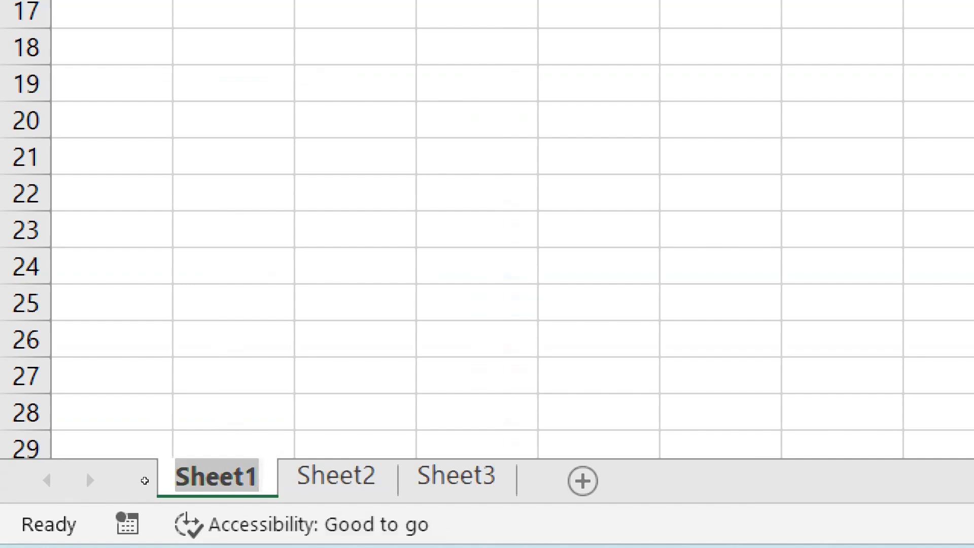
key(BackSpace)
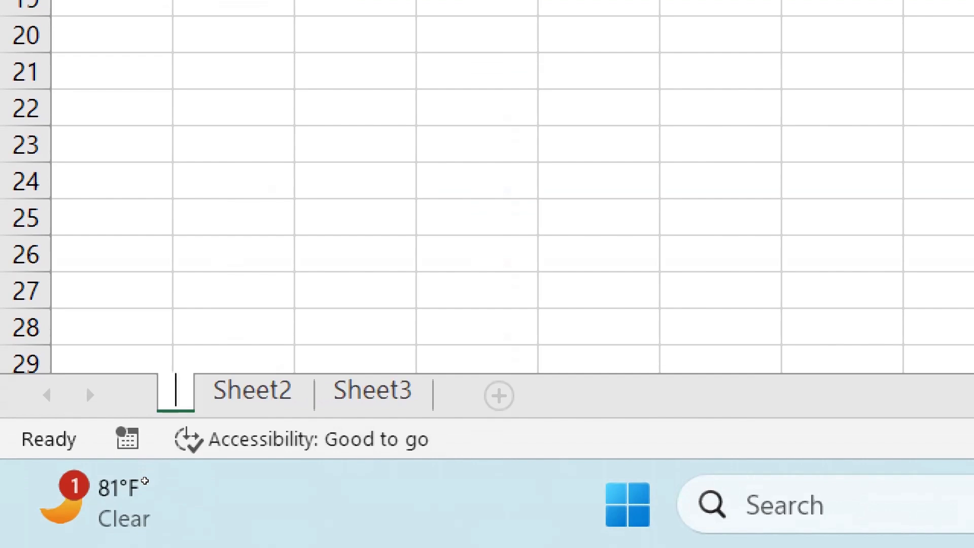
text(Cust)
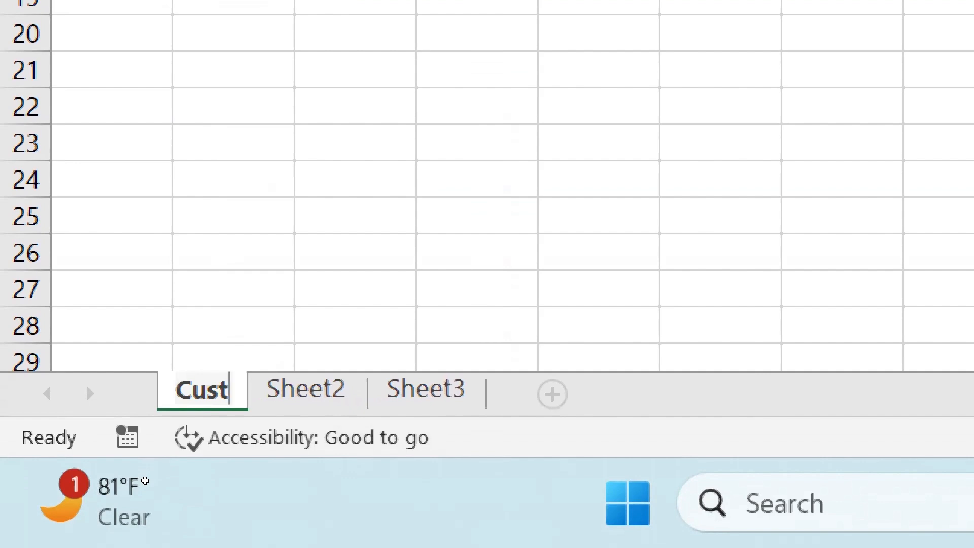
text(omer_Data)
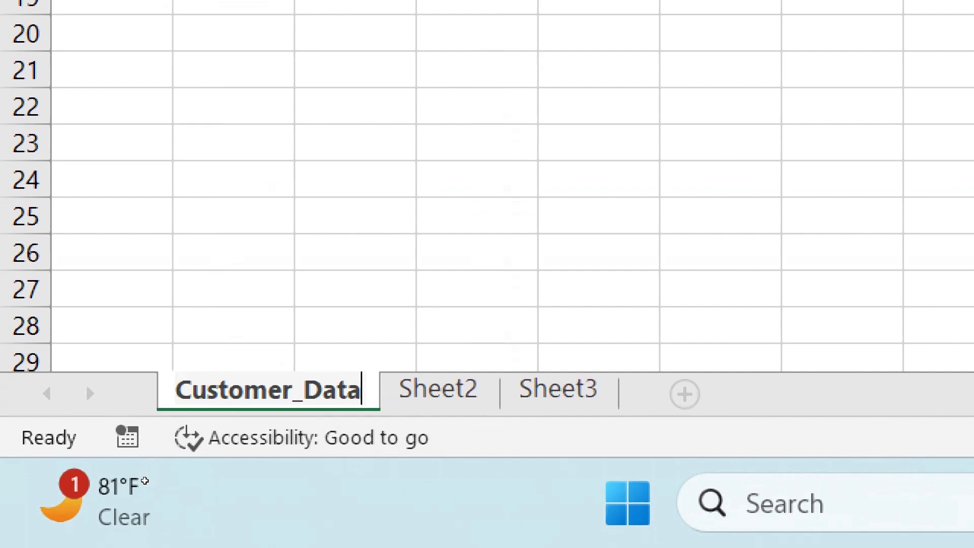
key(Return)
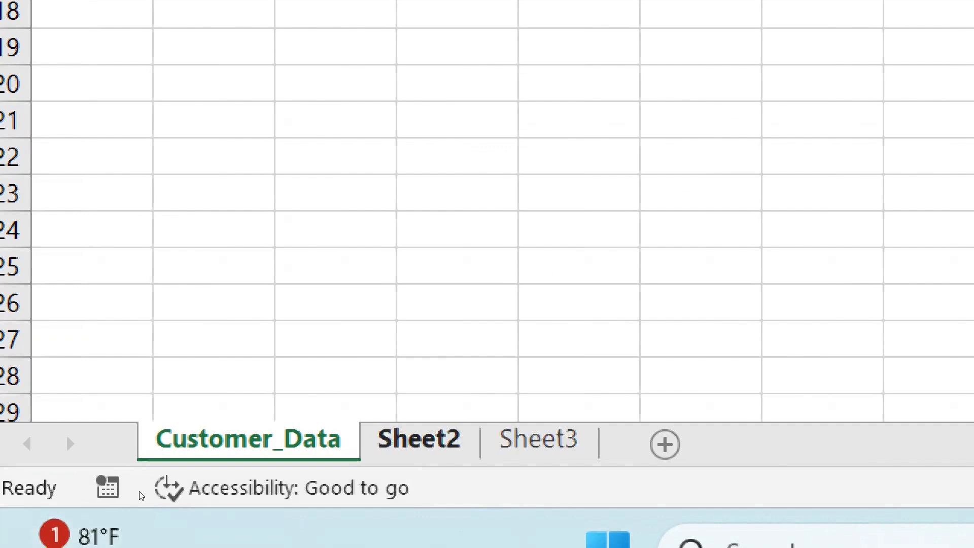
Rename the Sheet2 worksheet as Salaes_Data
click(420, 440)
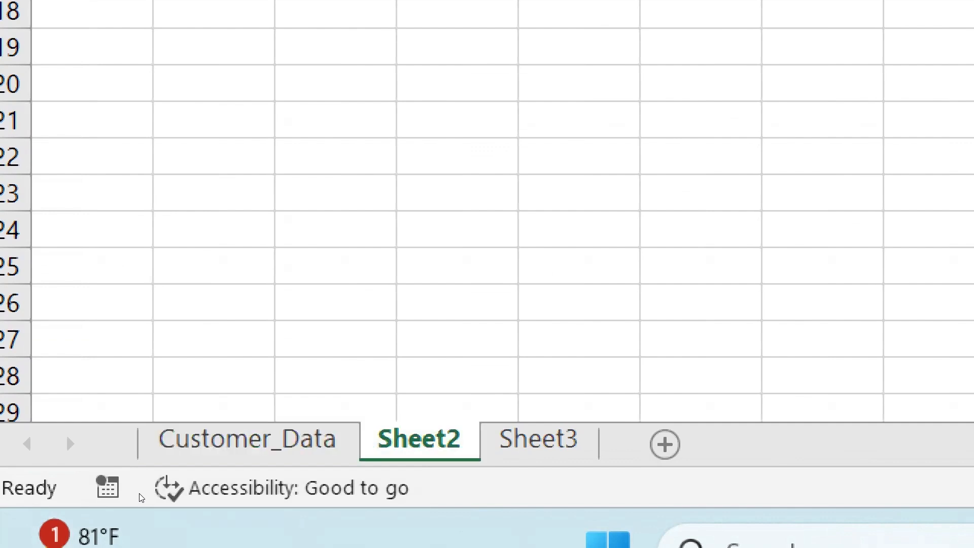
right_click(404, 439)
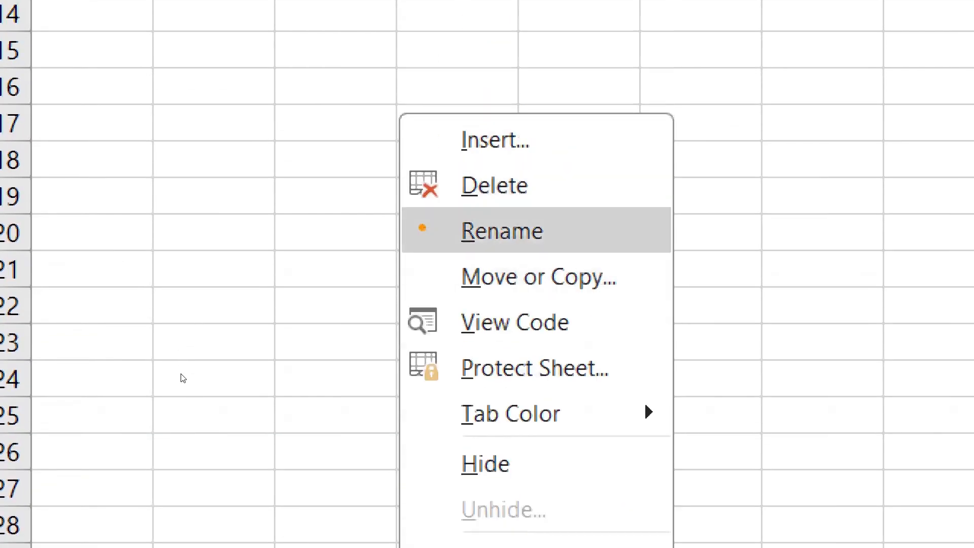
click(502, 231)
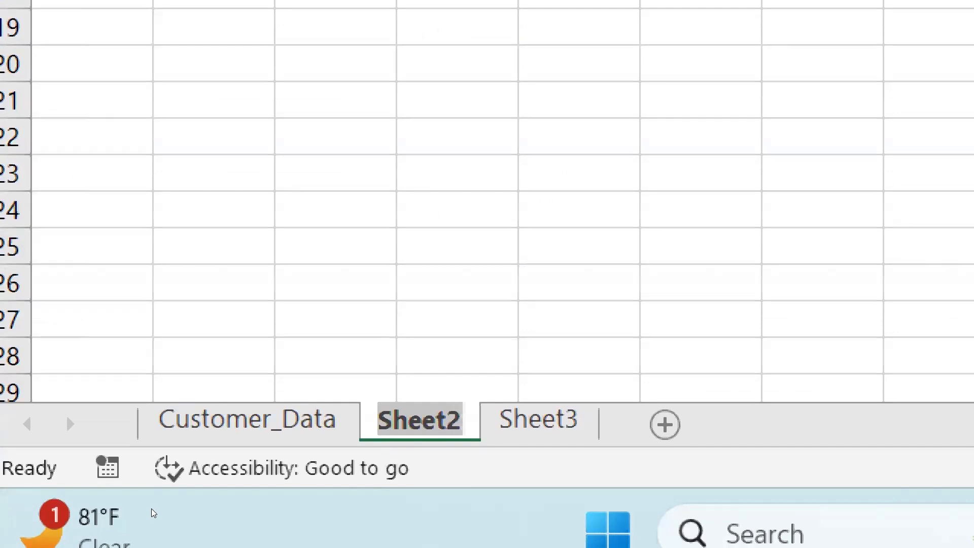
key(BackSpace)
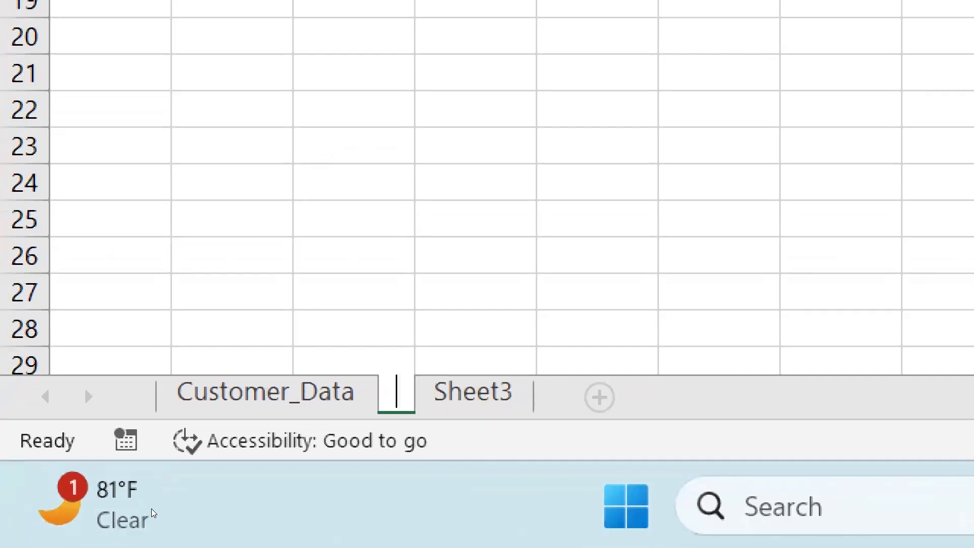
text(Salaes_Data)
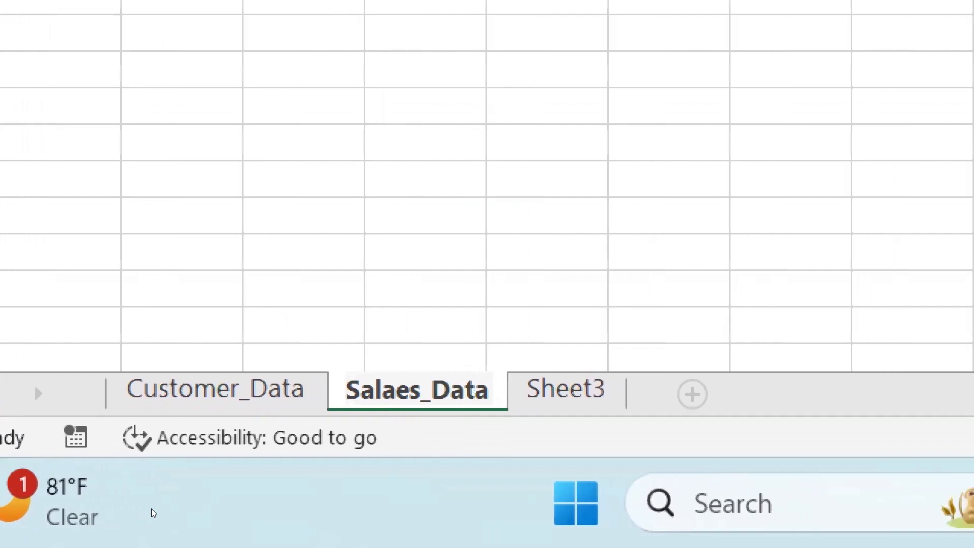
key(Return)
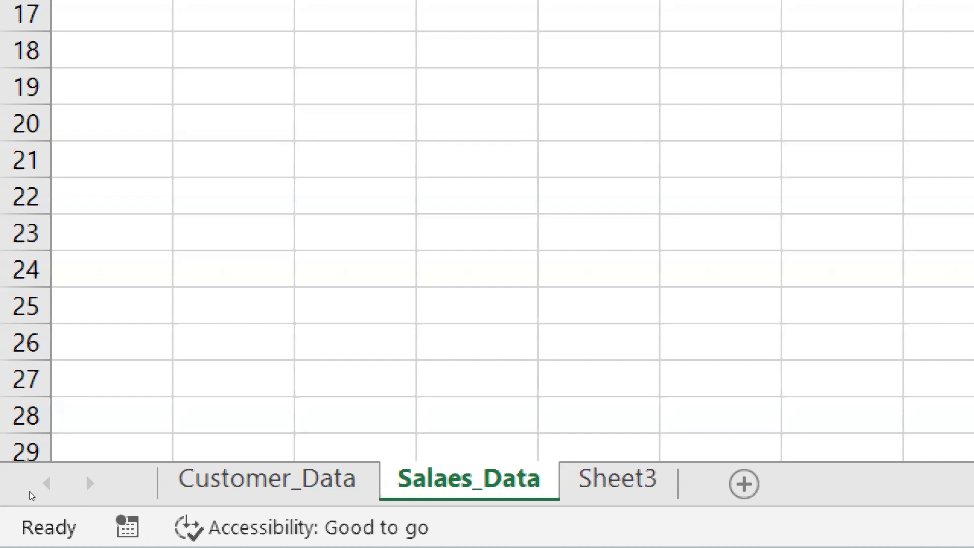
Switch back to the Customer_Data worksheet, and go through the worksheets one by one up to Sheet3
key(ctrl+Page_Up)
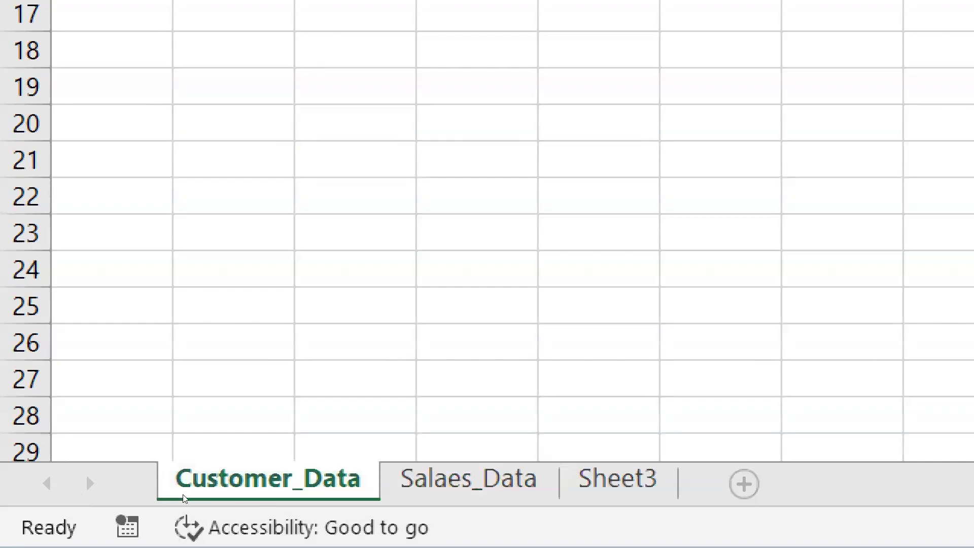
key(ctrl+Page_Down)
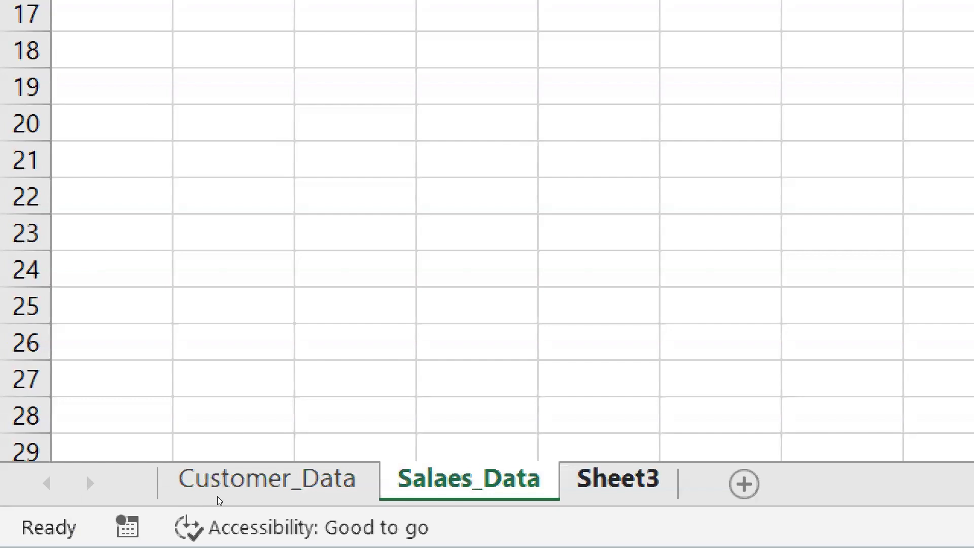
key(ctrl+Page_Down)
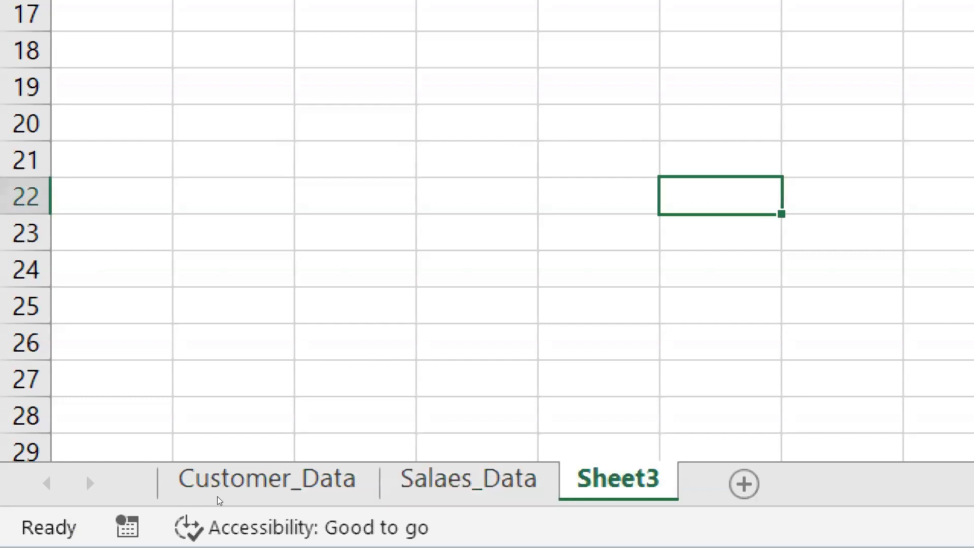
right_click(654, 483)
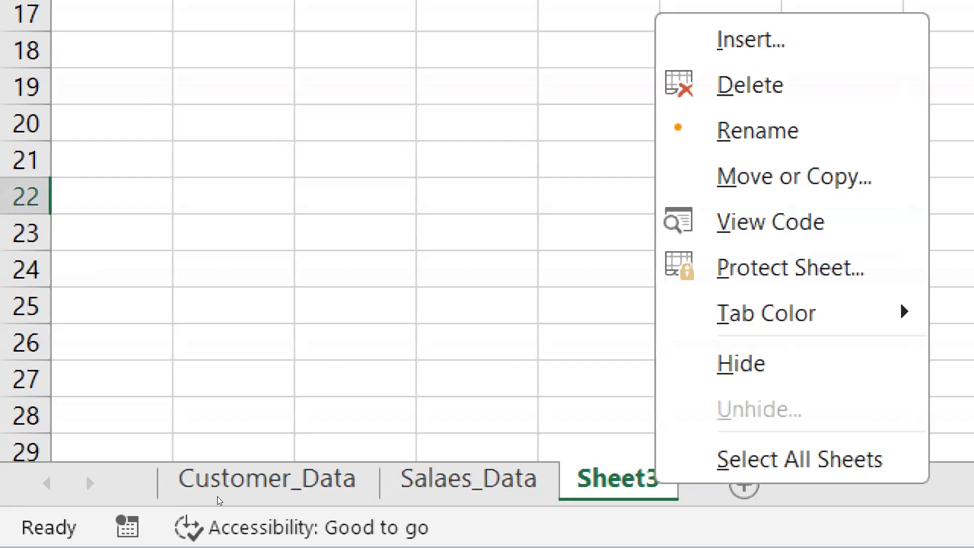
mouse_move(762, 313)
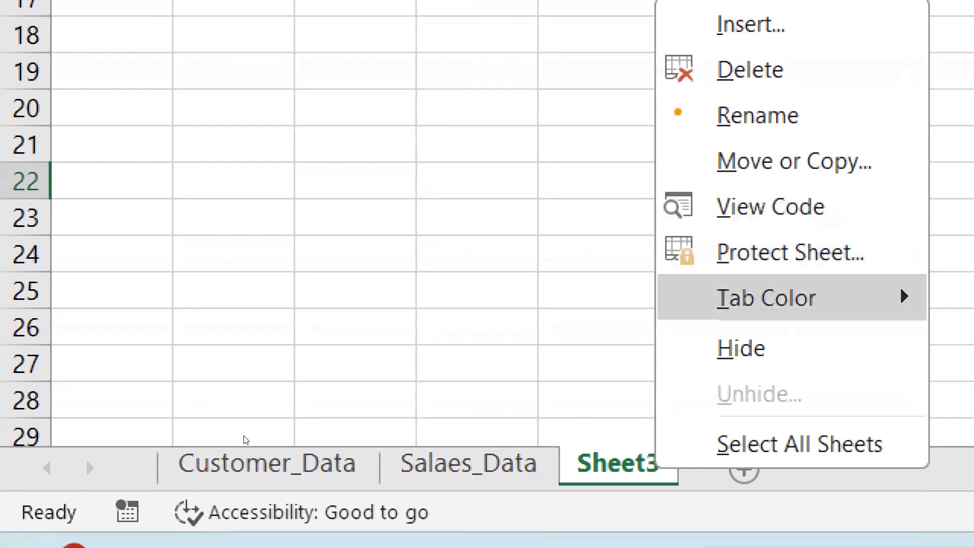
mouse_move(733, 293)
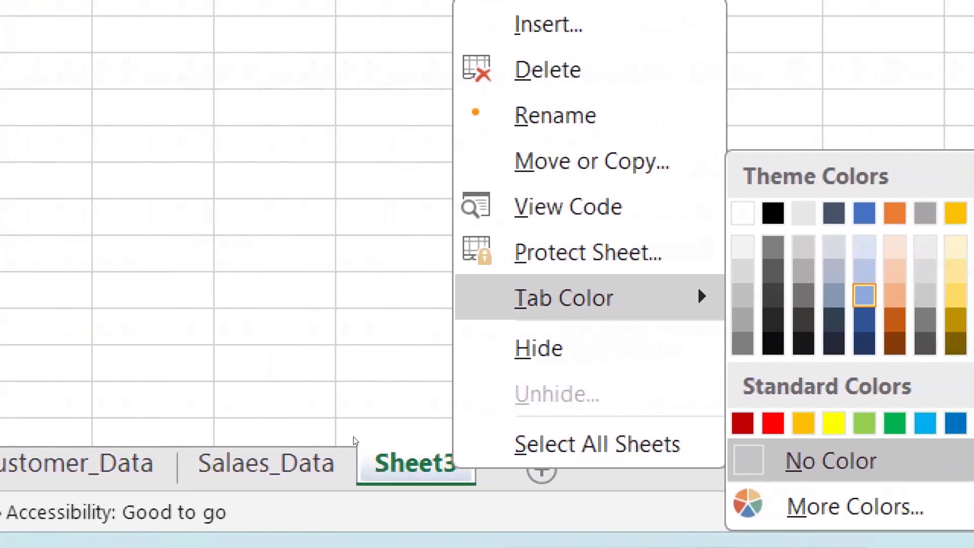
click(188, 429)
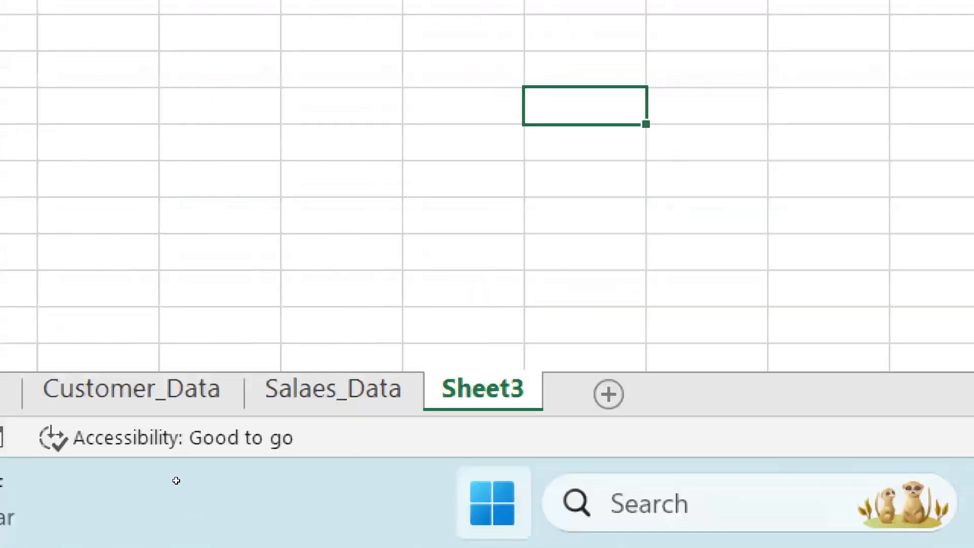
click(156, 495)
key(ctrl+Page_Up)
key(ctrl+Page_Down)
key(ctrl+Page_Down)
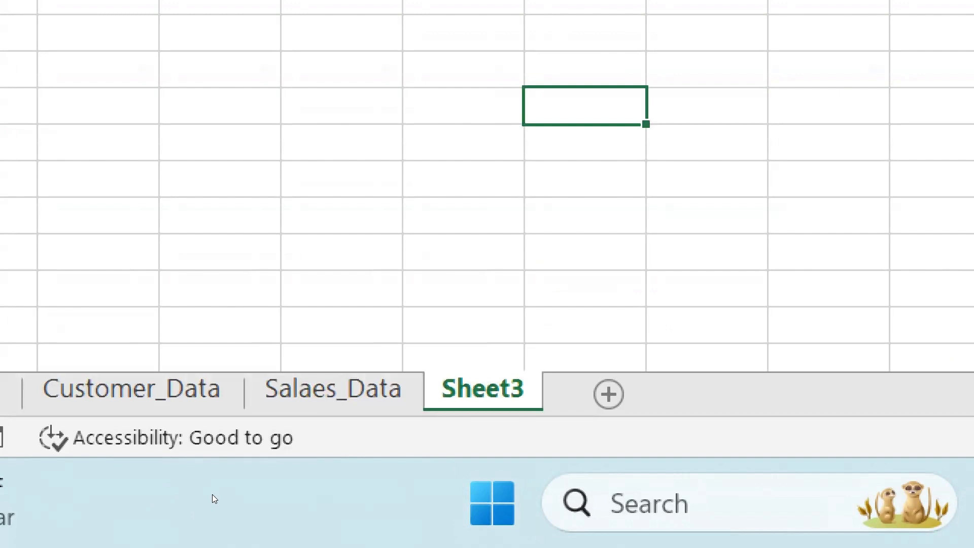
Set the tab color of the Sheet3 worksheet to the standard red
key(shift+F10)
key(Up)
key(Up)
key(Up)
key(Right)
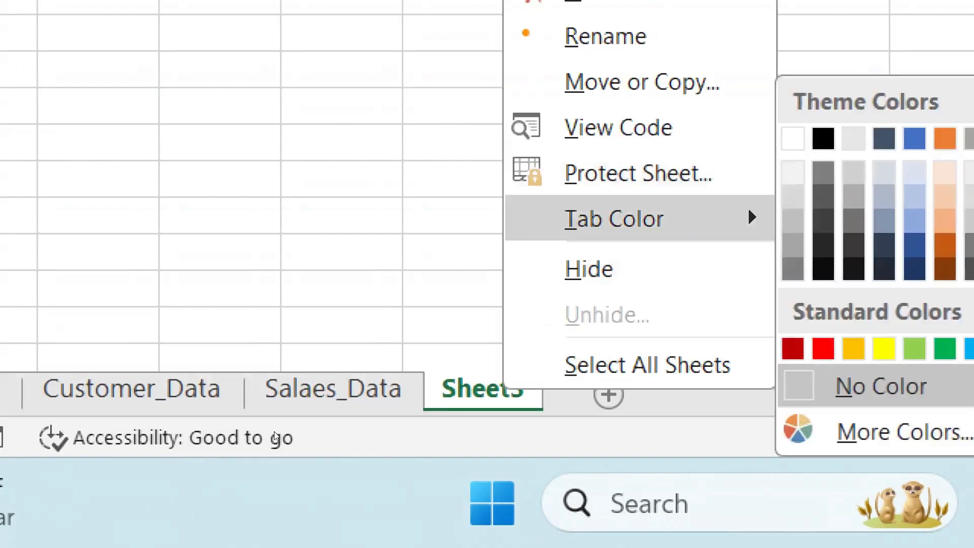
key(Right)
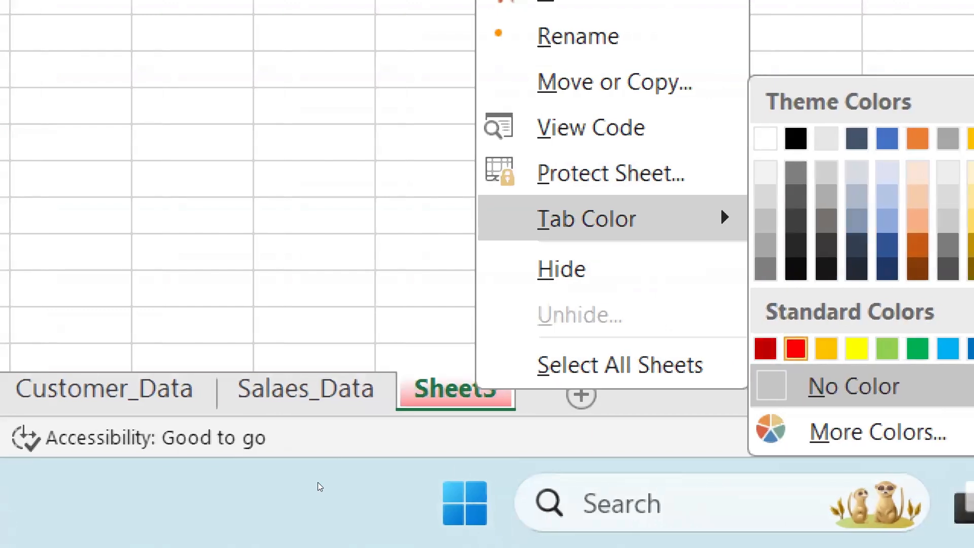
key(Return)
Switch to the Salaes_Data worksheet and set its tab color to the standard green
key(ctrl+Page_Up)
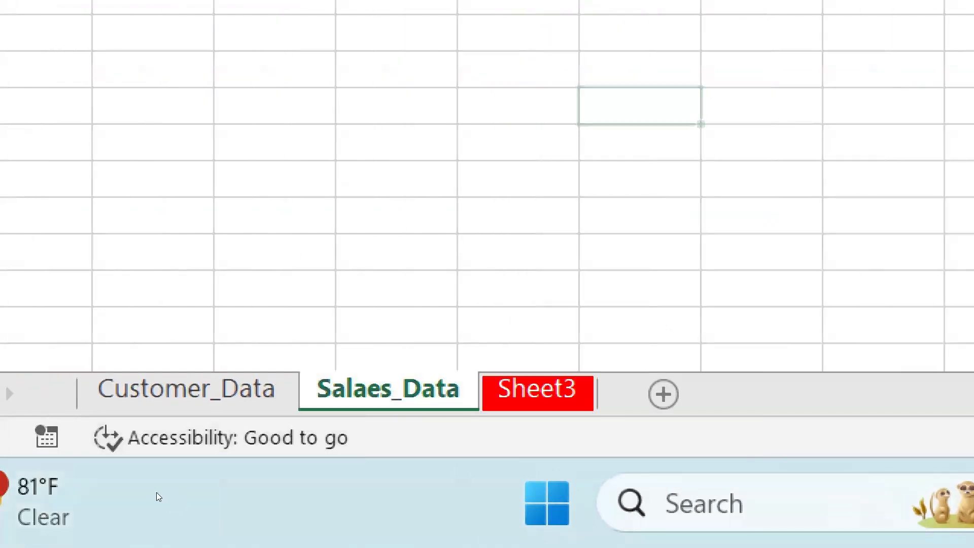
right_click(382, 390)
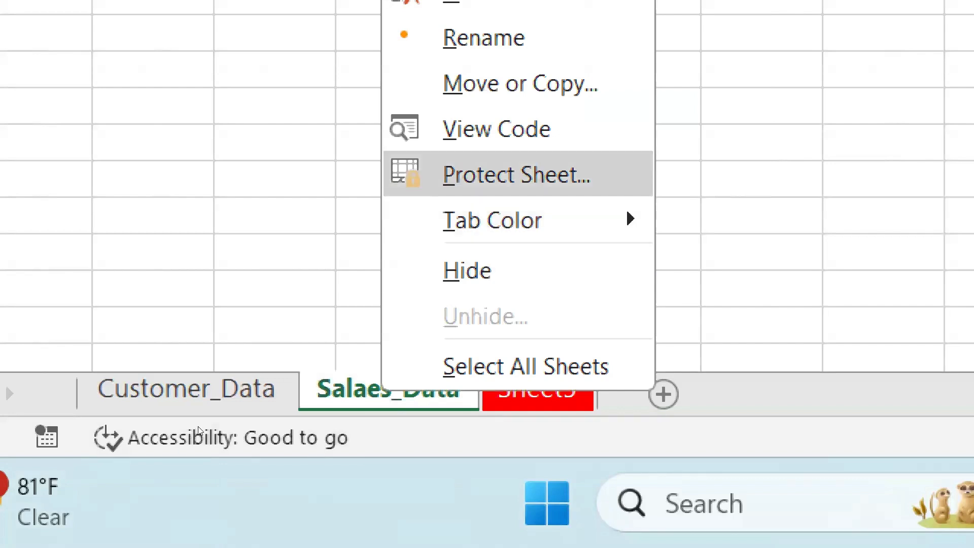
mouse_move(506, 212)
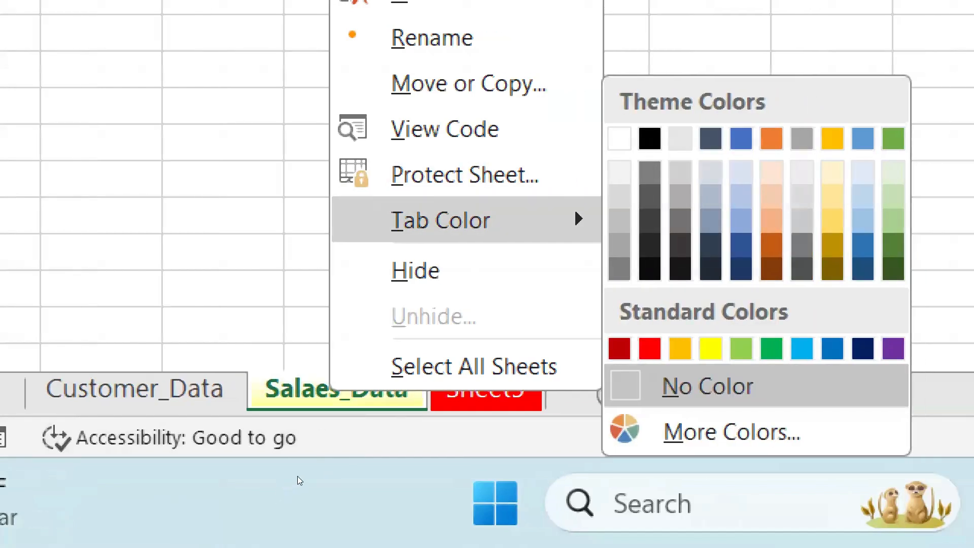
click(824, 349)
Set the Customer_Data worksheet's tab color to light blue, and switch through the worksheets to compare the tab colors
click(113, 389)
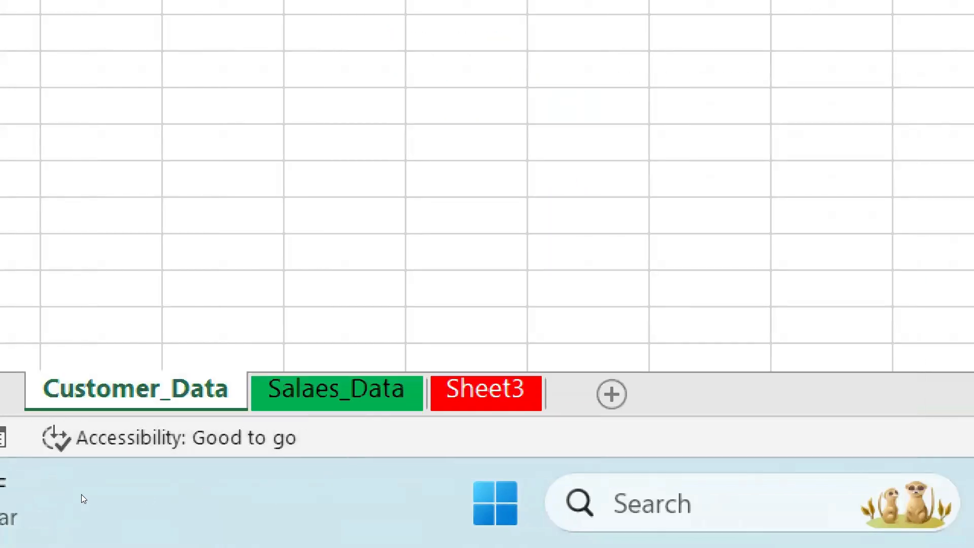
right_click(114, 390)
mouse_move(358, 215)
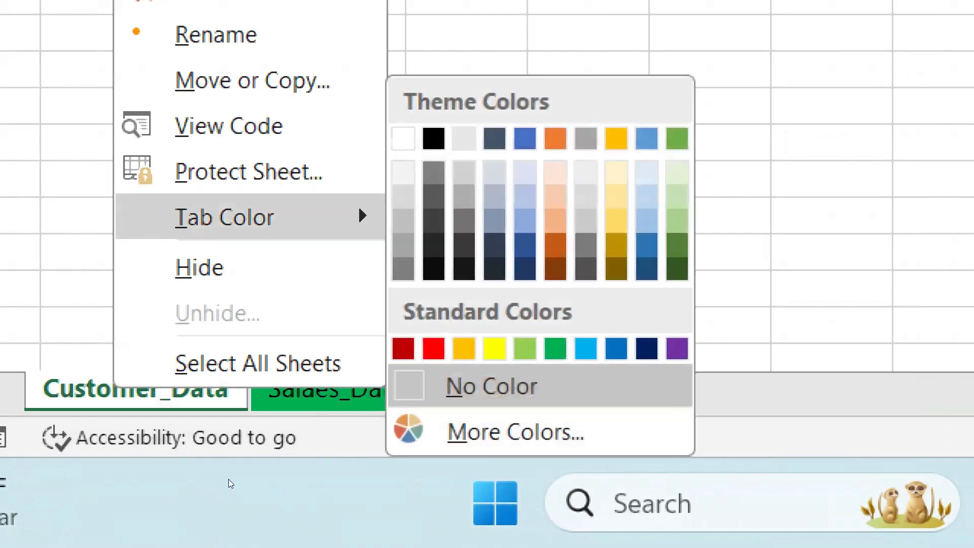
click(586, 348)
click(710, 221)
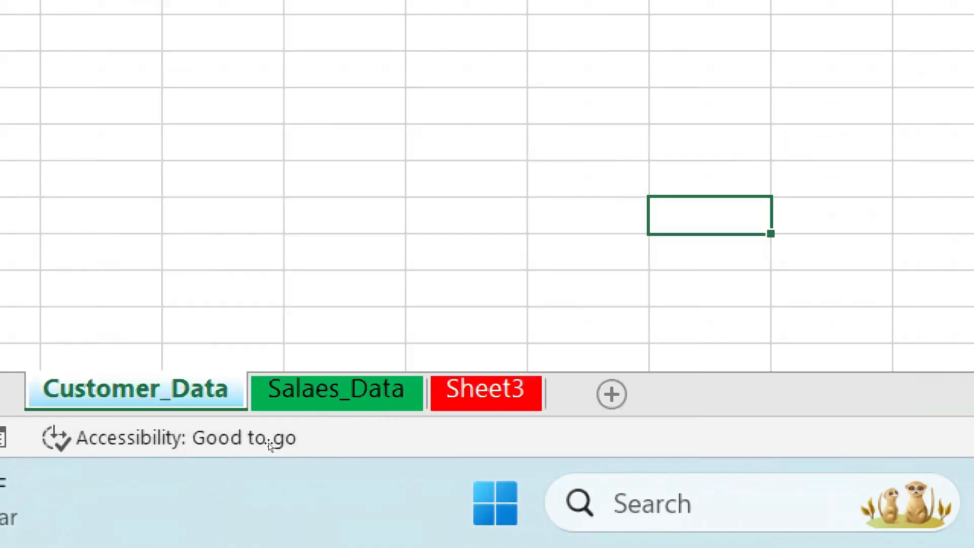
click(466, 216)
click(337, 391)
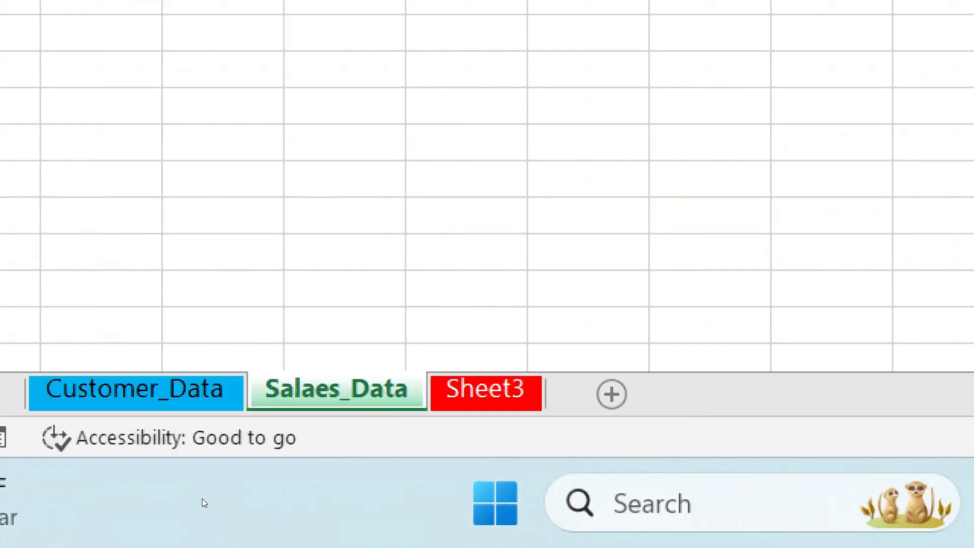
click(472, 393)
click(339, 394)
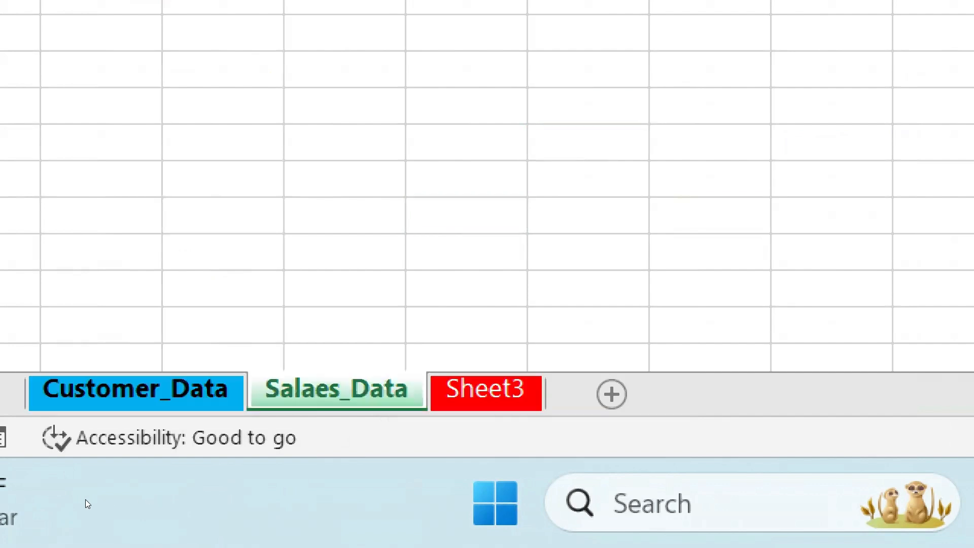
click(131, 394)
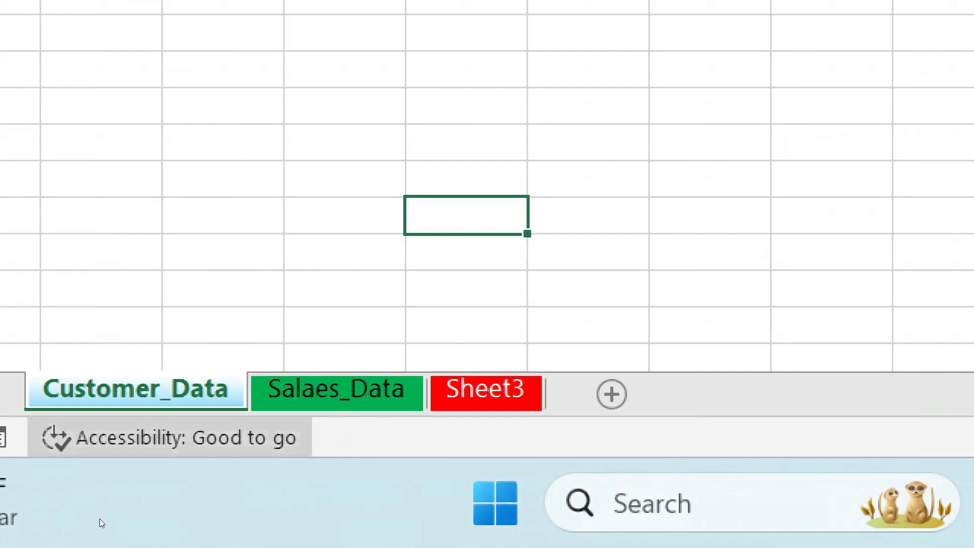
Change the Customer_Data worksheet's tab color to the standard purple
right_click(180, 393)
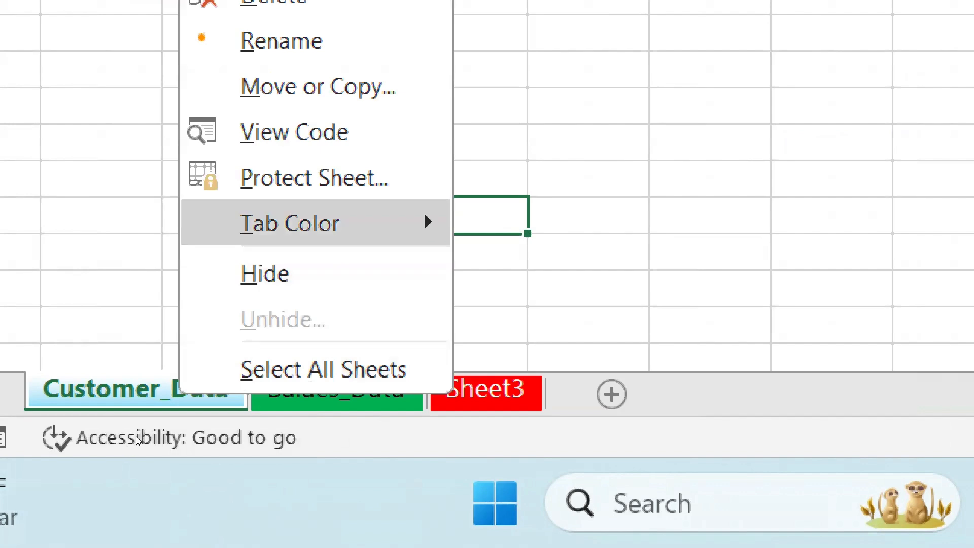
mouse_move(280, 218)
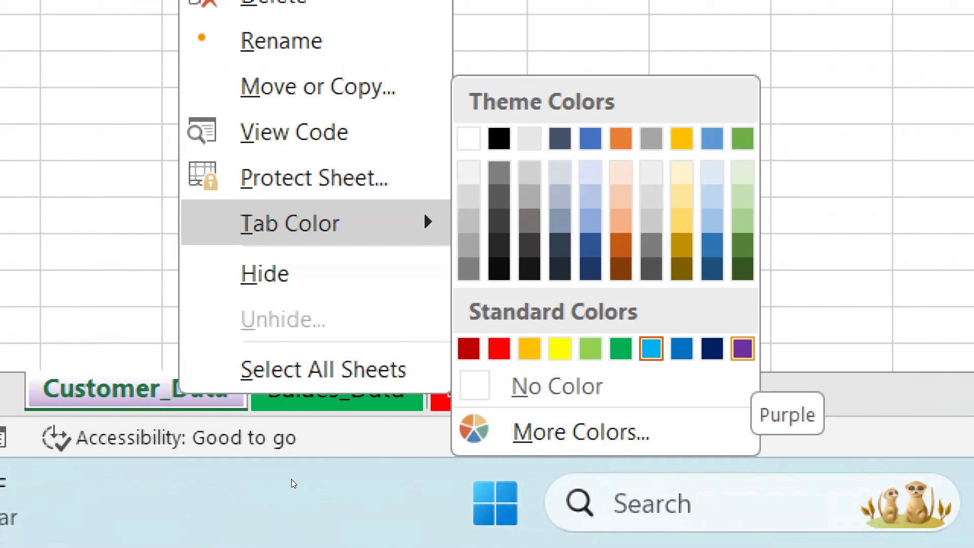
click(743, 349)
click(587, 178)
Switch among the Salaes_Data, Sheet3 and Customer_Data worksheets to examine their tab colors, ending on cell F24 of Customer_Data
click(336, 391)
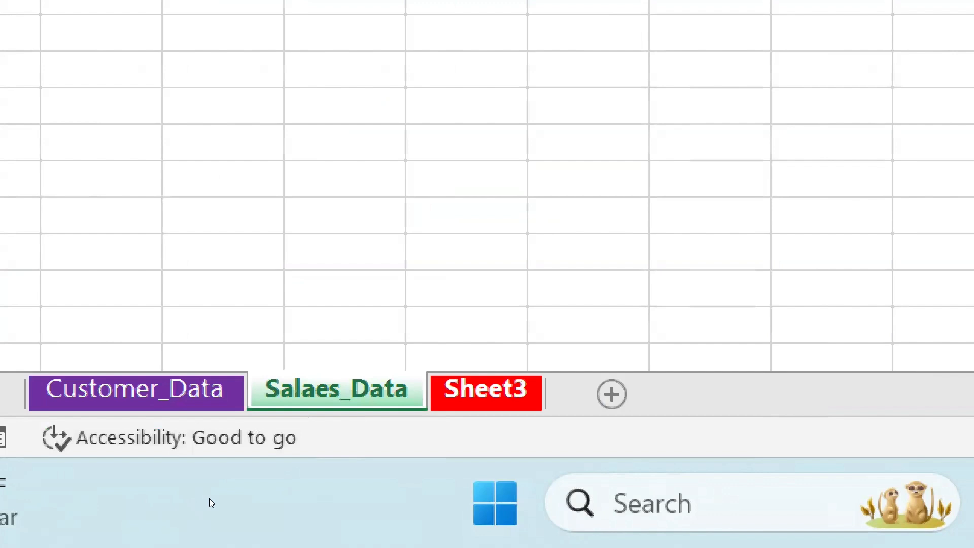
key(ctrl+Page_Down)
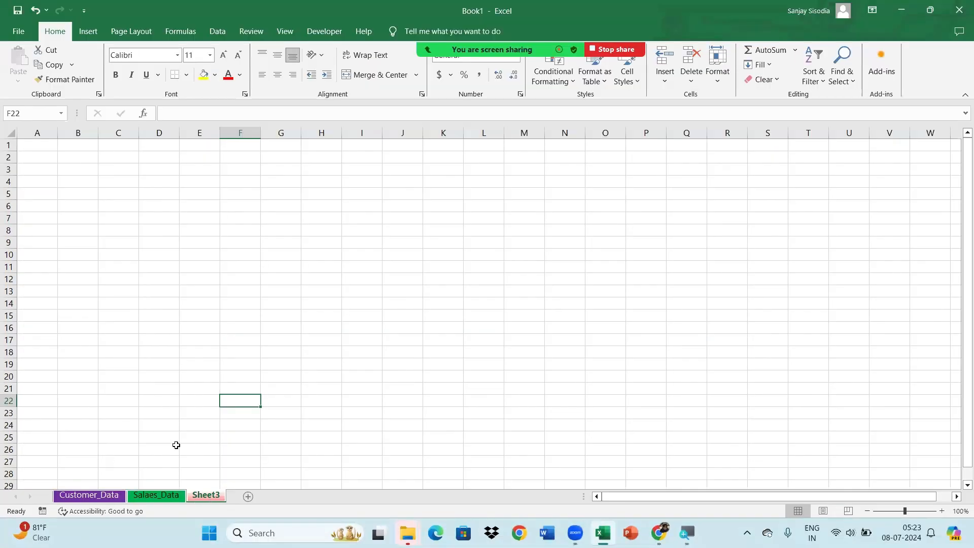
click(170, 447)
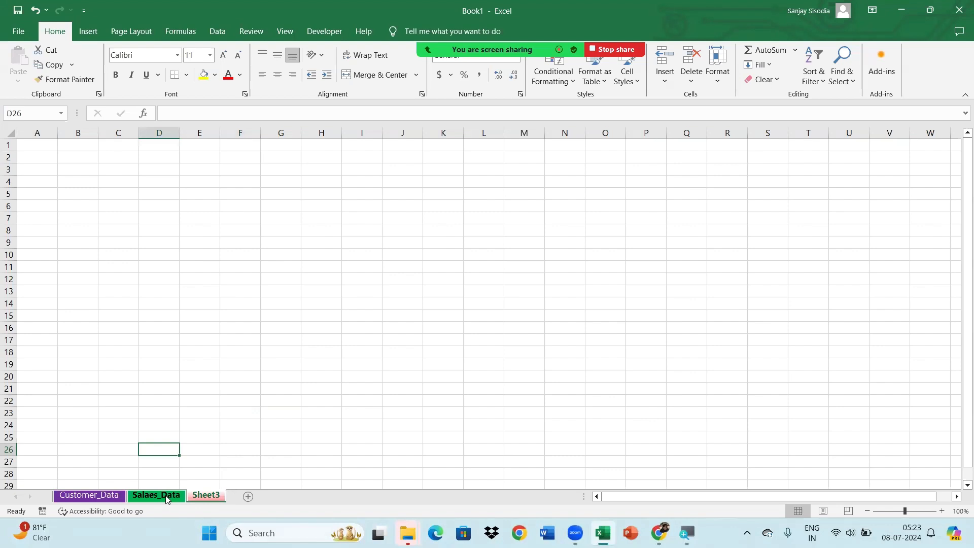
click(166, 498)
click(201, 500)
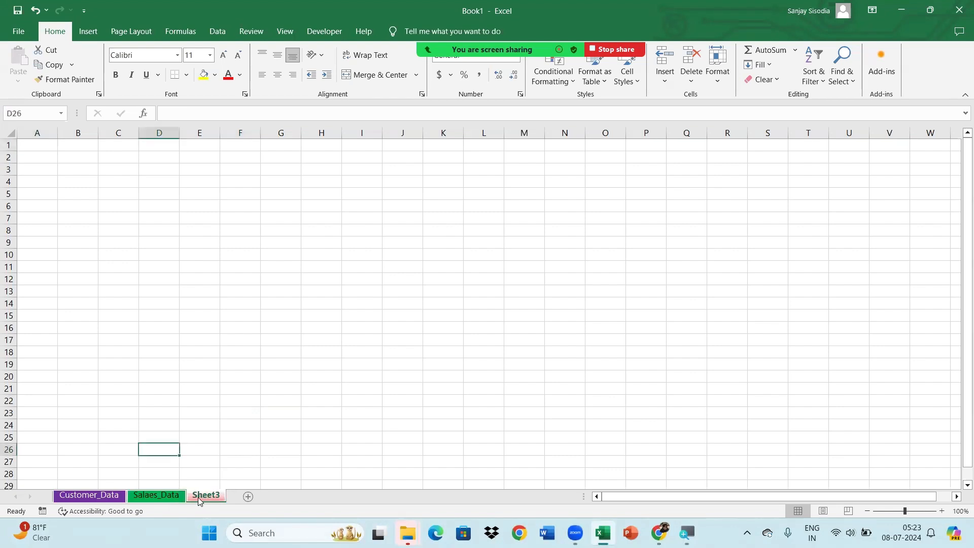
click(156, 496)
click(89, 496)
click(256, 429)
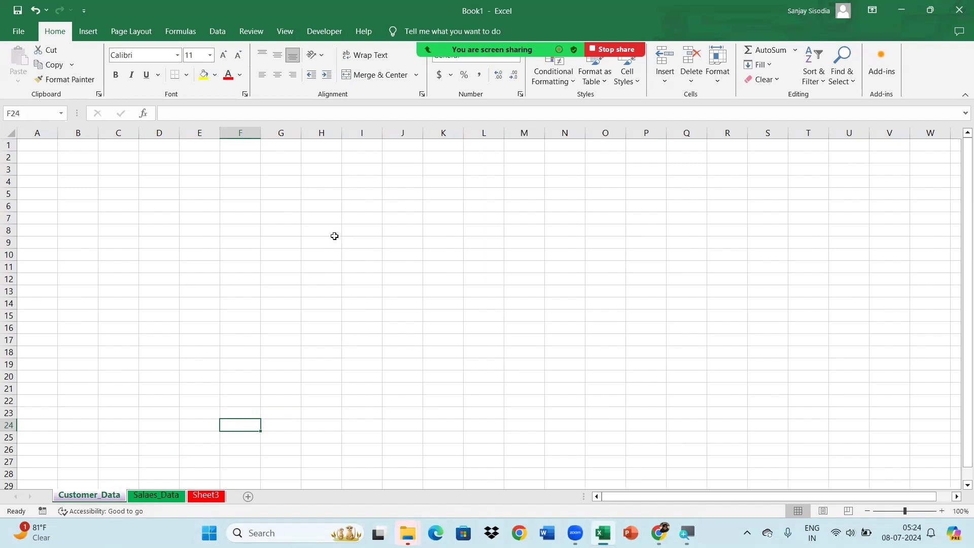
Hide the Sheet3 worksheet
click(216, 497)
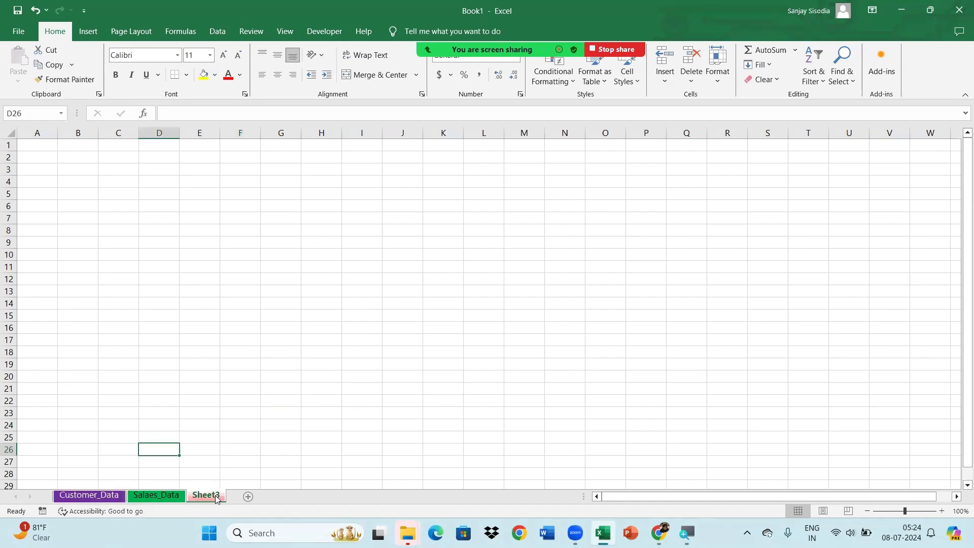
click(287, 314)
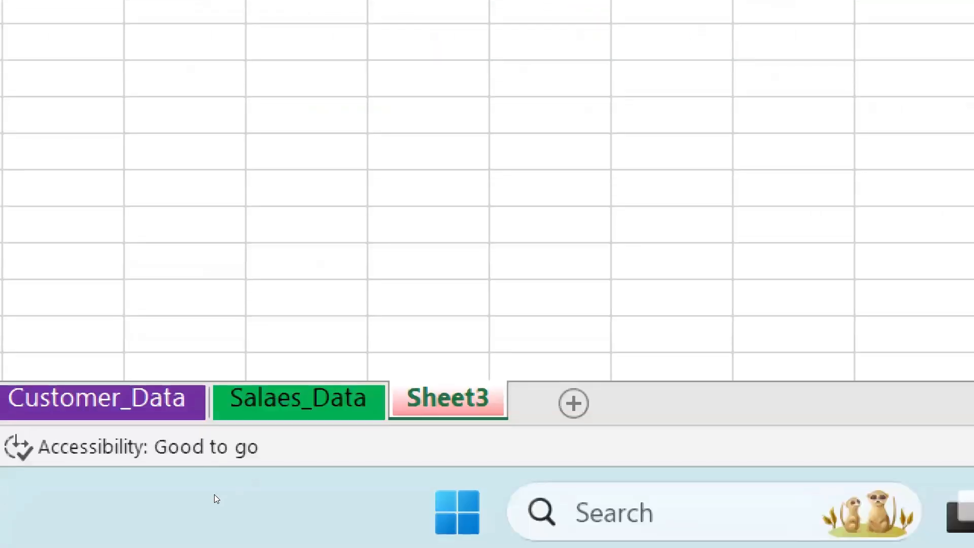
right_click(421, 407)
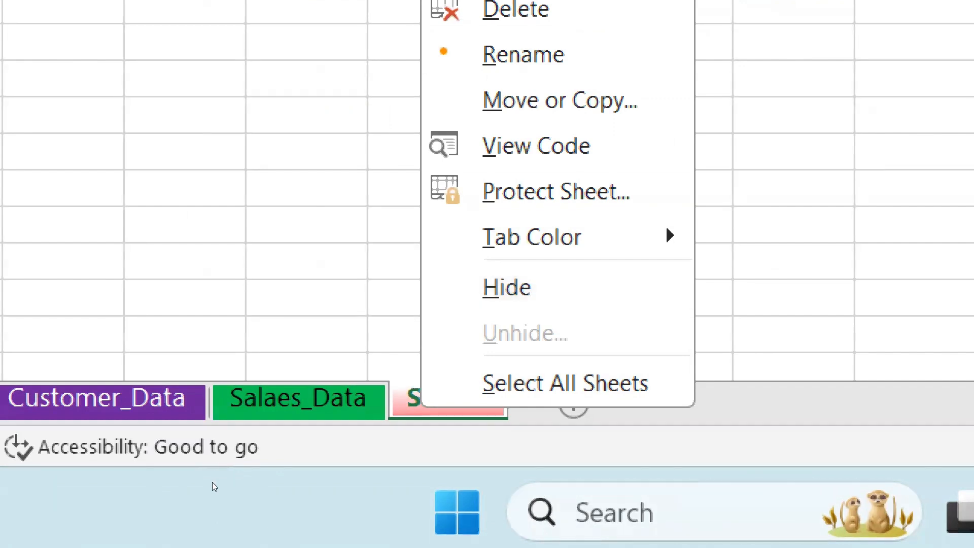
click(235, 460)
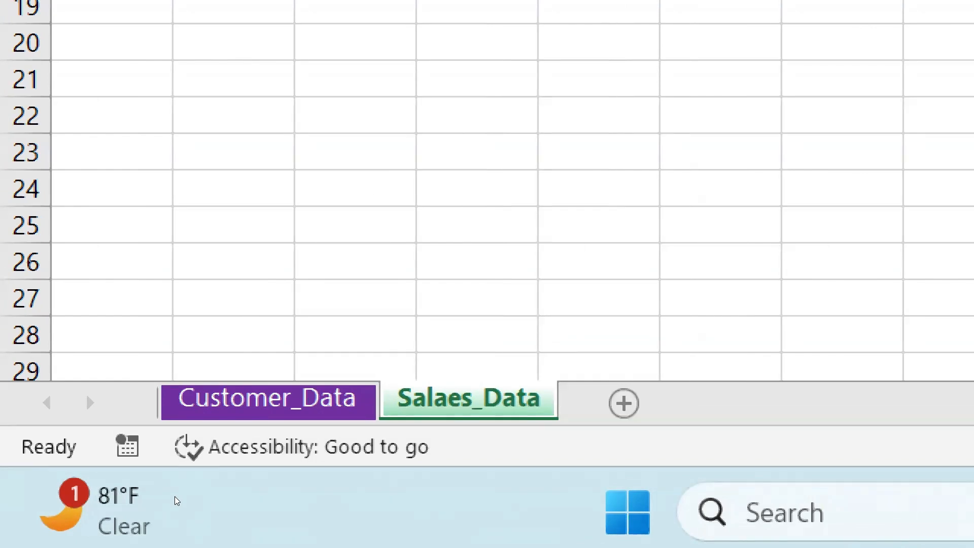
Switch back and forth between the Customer_Data and Salaes_Data worksheets to check which sheets can still be reached
key(ctrl+Page_Up)
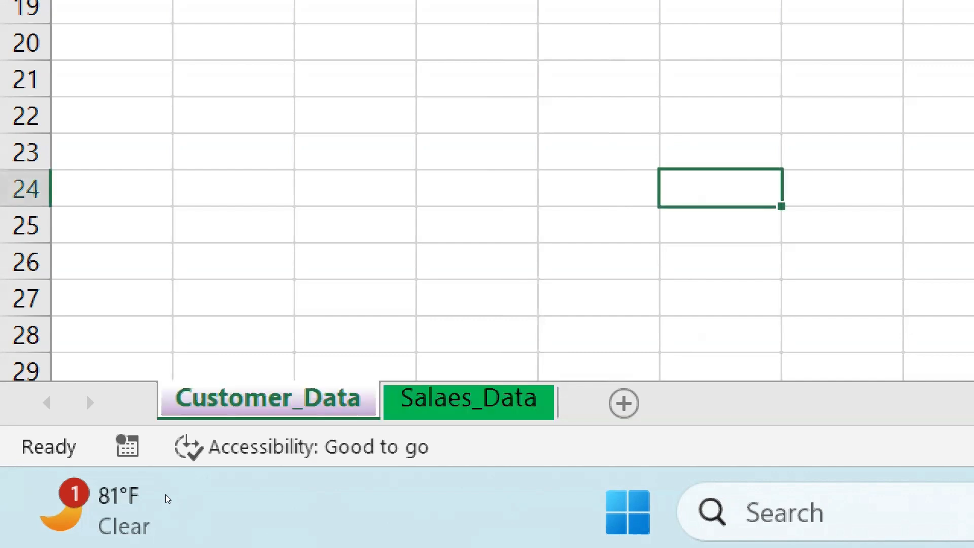
key(ctrl+Page_Down)
key(ctrl+Page_Up)
key(ctrl+Page_Down)
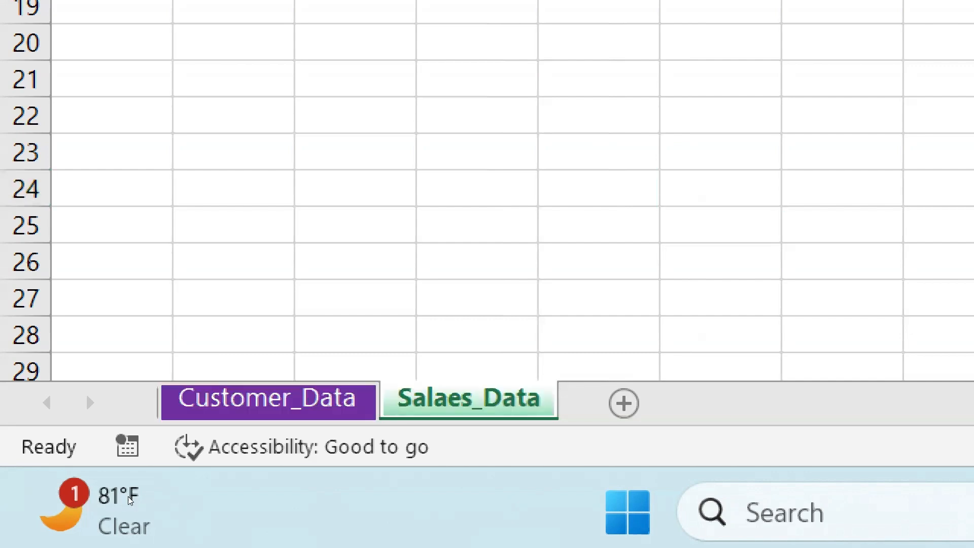
key(ctrl+Page_Up)
key(ctrl+Page_Down)
key(ctrl+Page_Up)
key(ctrl+Page_Down)
key(ctrl+Page_Up)
key(ctrl+Page_Down)
key(ctrl+Page_Up)
key(ctrl+Page_Down)
key(ctrl+Page_Up)
key(ctrl+Page_Down)
Check the list of hidden worksheets that can be restored, and close it without unhiding any
key(shift+F10)
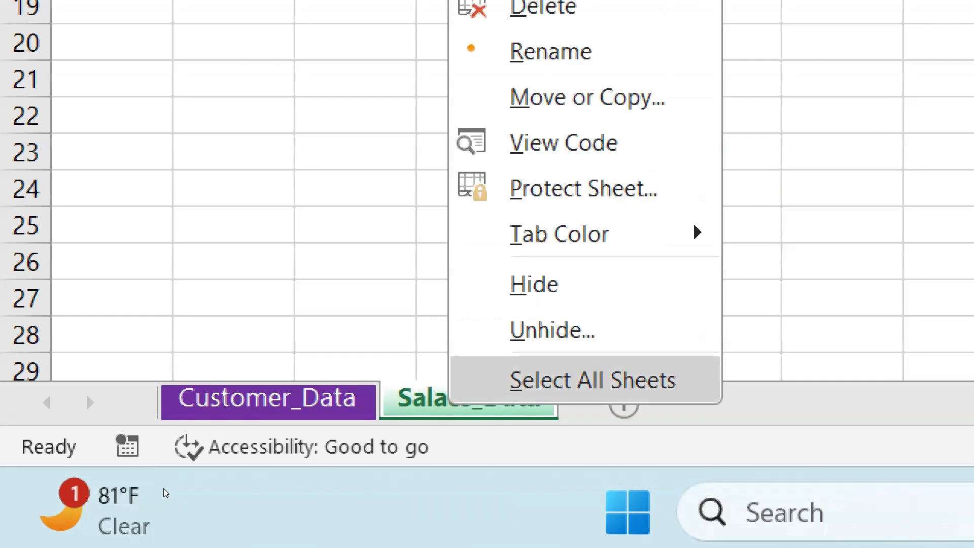
key(Up)
key(Up)
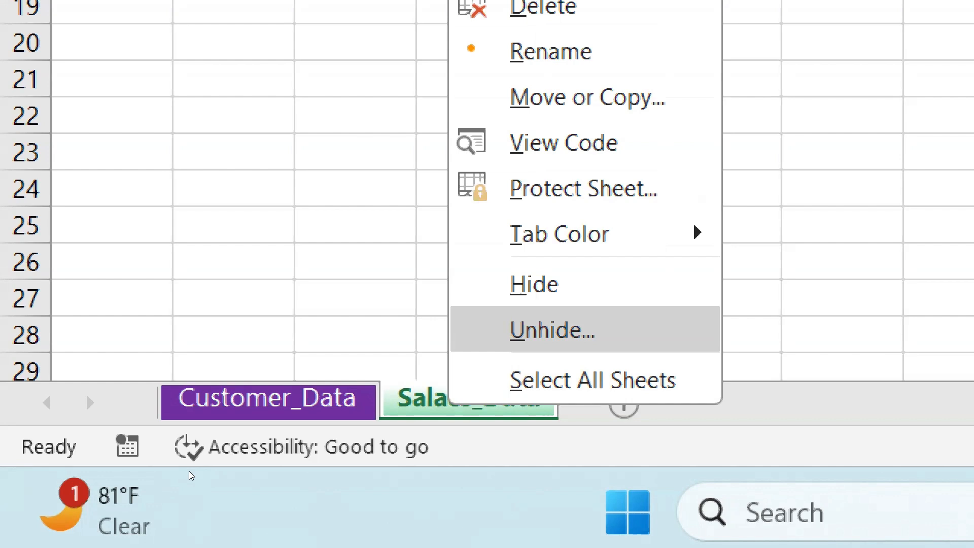
key(Return)
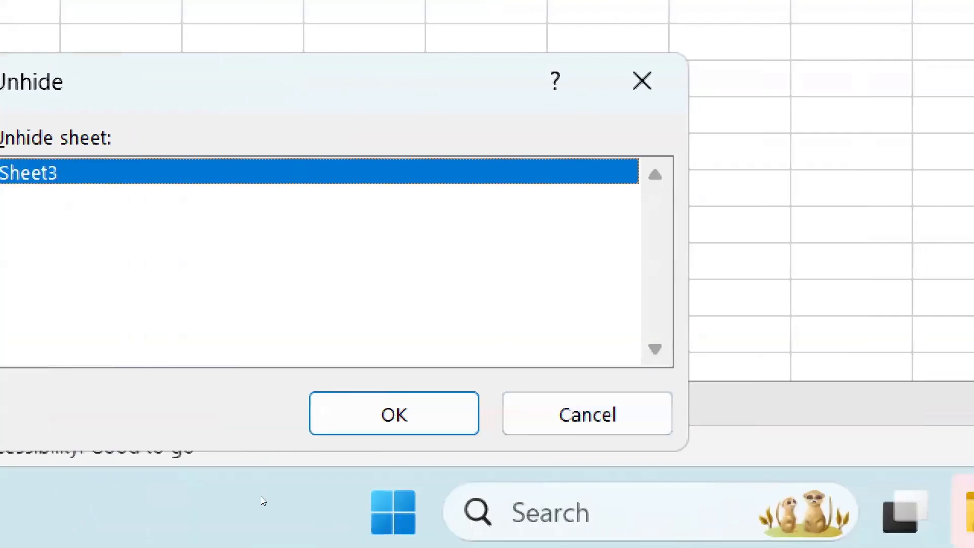
click(823, 414)
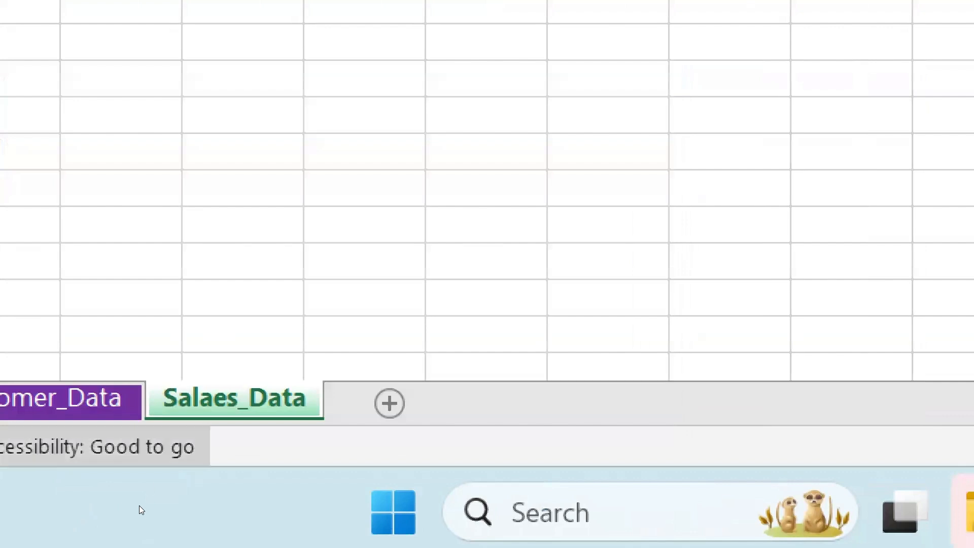
Hide the Salaes_Data worksheet
right_click(243, 398)
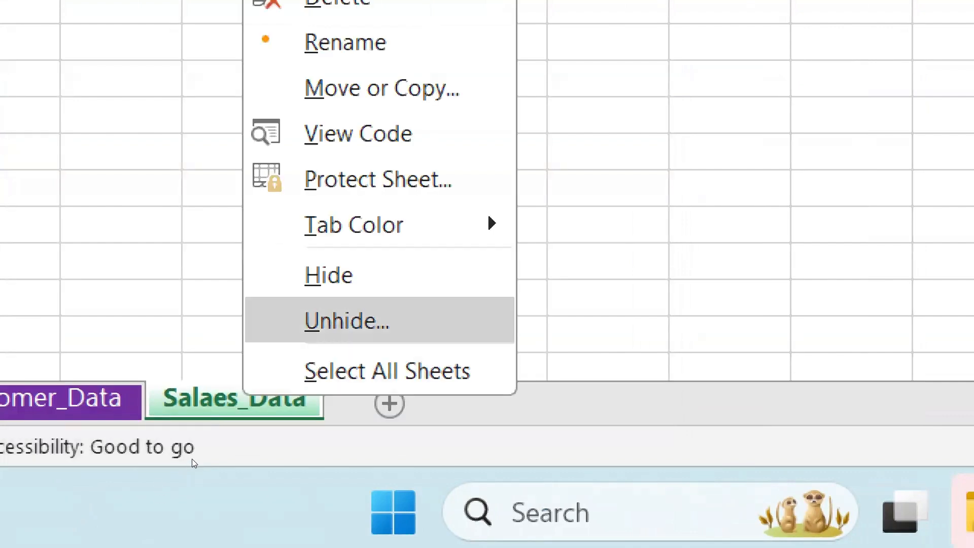
click(329, 274)
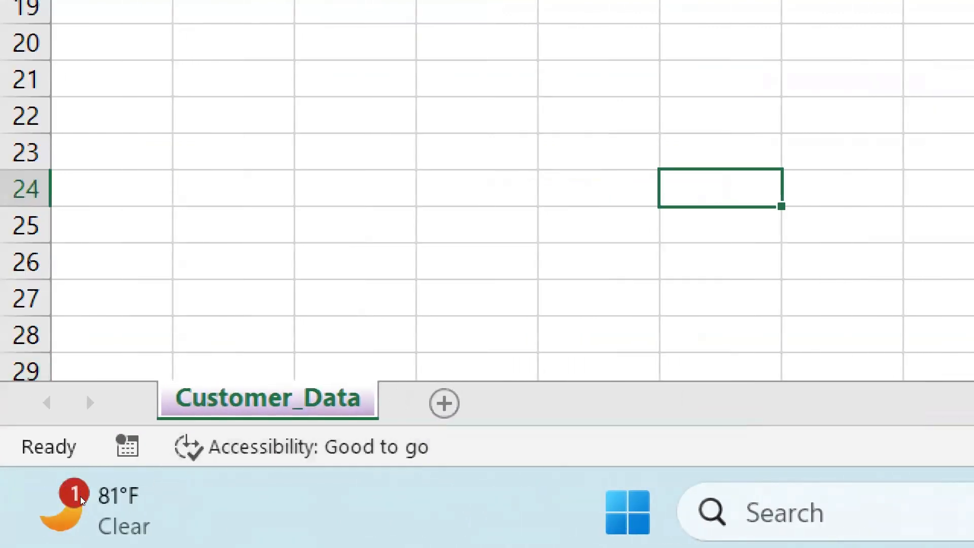
Unhide the Sheet3 worksheet from the list of hidden worksheets
right_click(244, 400)
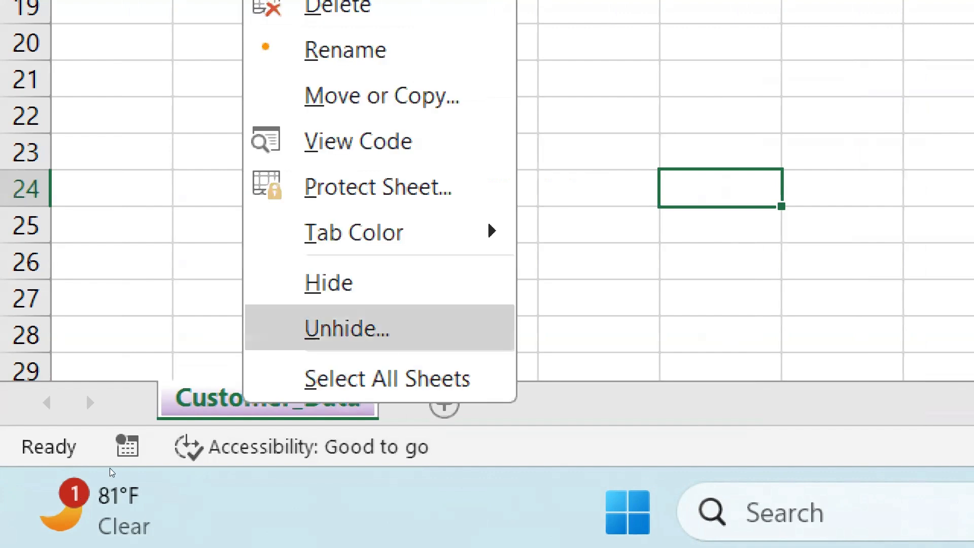
click(347, 329)
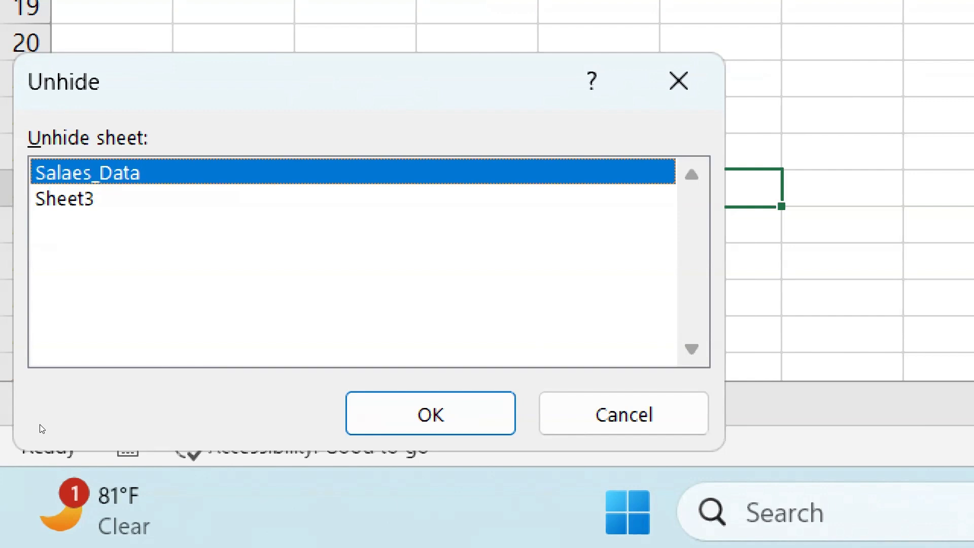
key(Down)
key(Up)
key(Down)
key(Up)
key(Down)
key(Up)
key(Down)
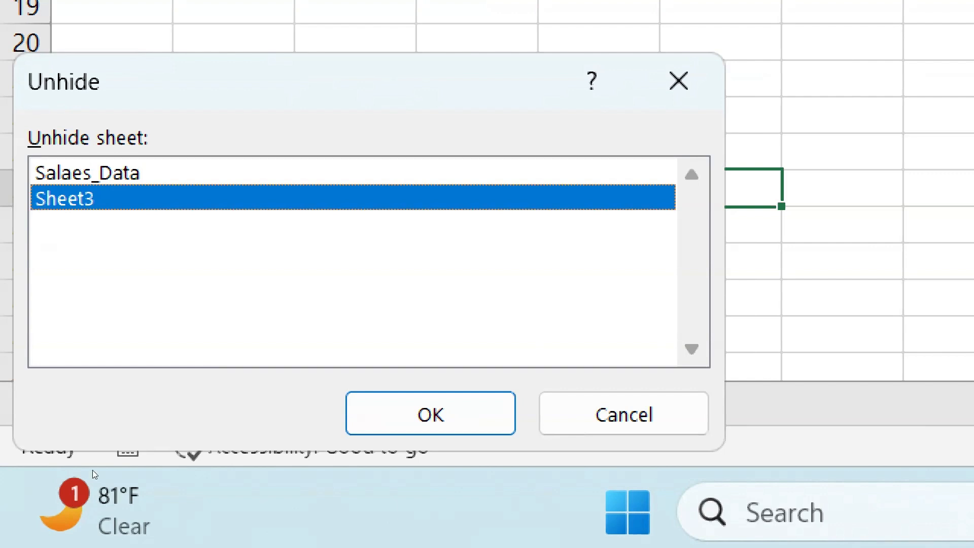
key(Return)
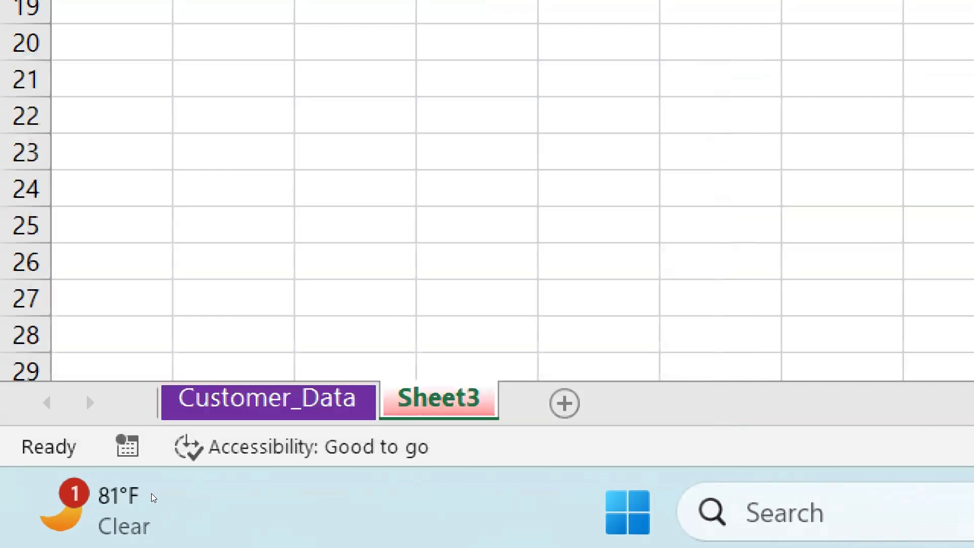
Unhide the Salaes_Data worksheet
right_click(439, 401)
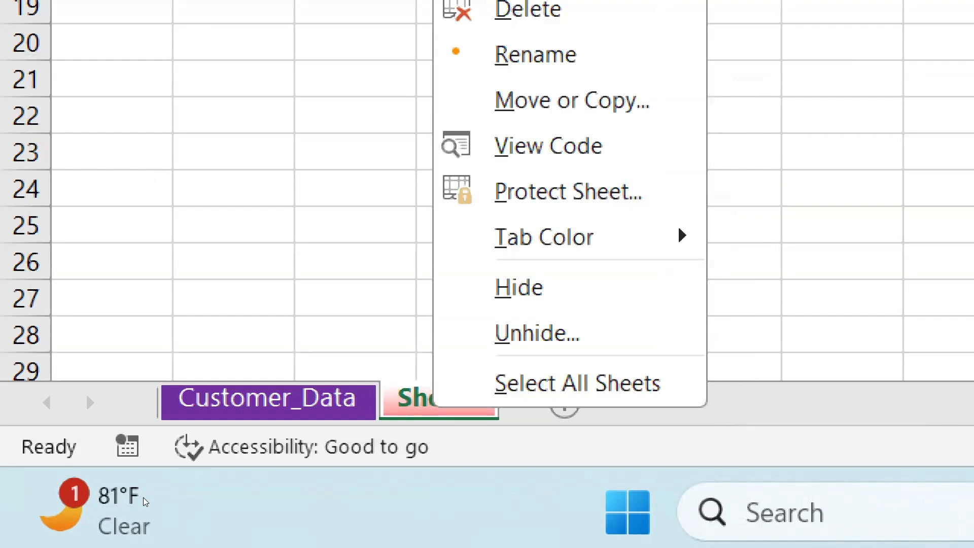
click(538, 333)
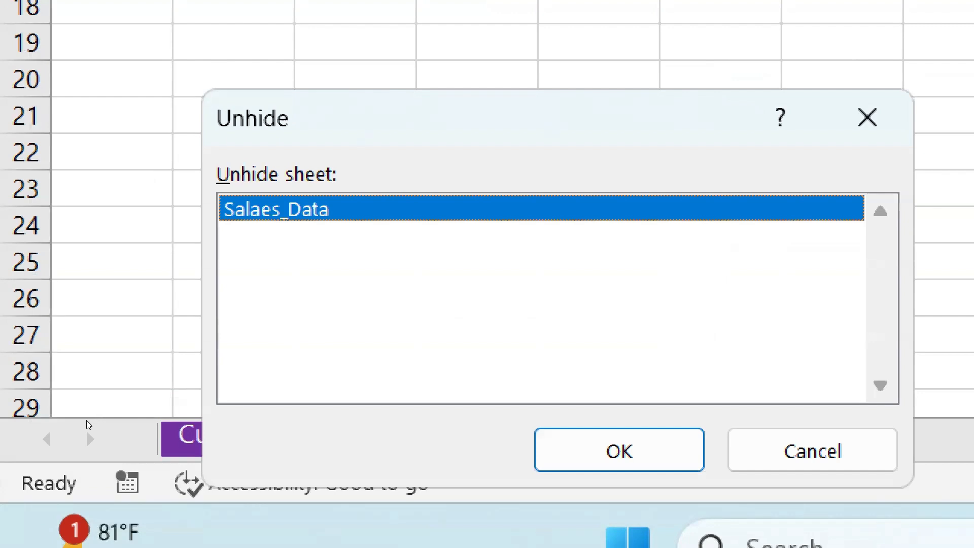
key(Return)
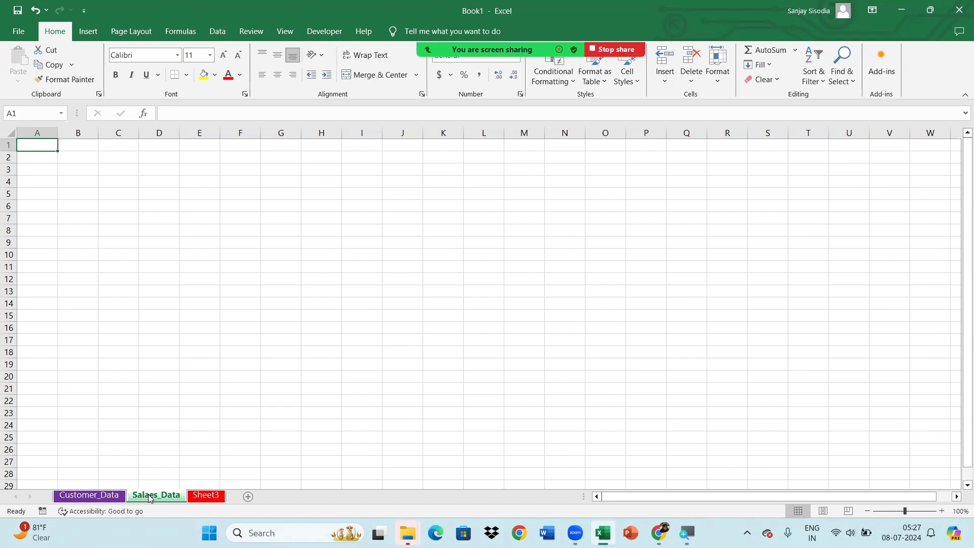
Reorder the worksheet tabs by moving Sheet3 in front of Customer_Data and Customer_Data to the end
click(204, 496)
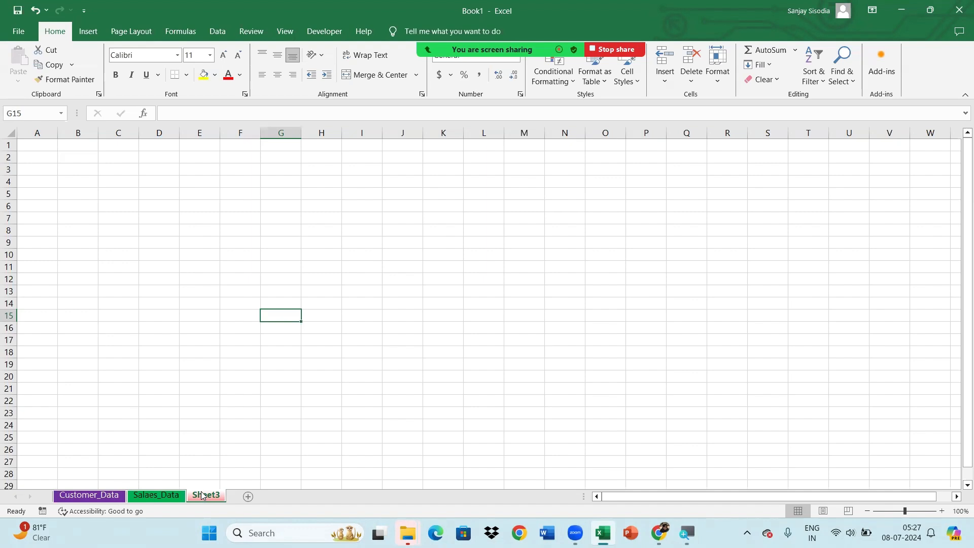
drag(202, 495, 93, 499)
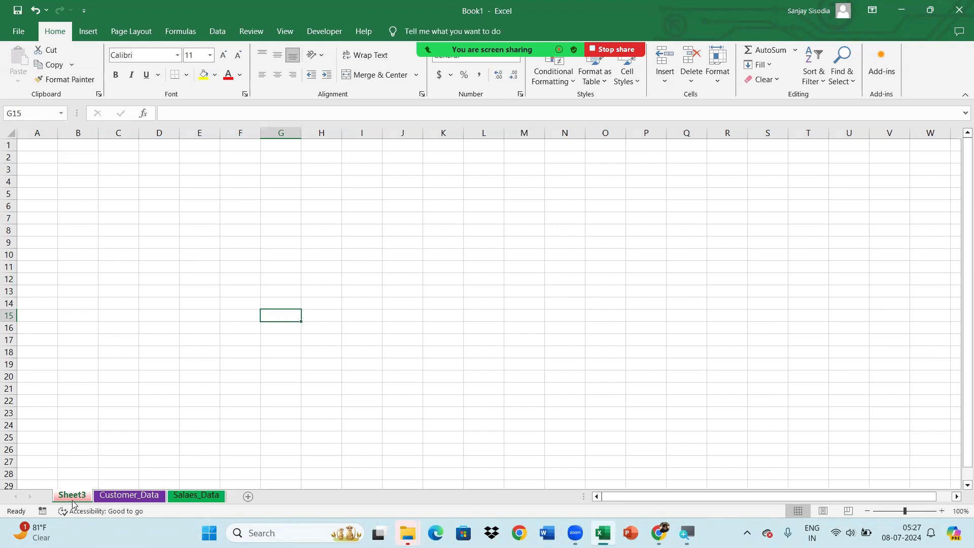
click(103, 497)
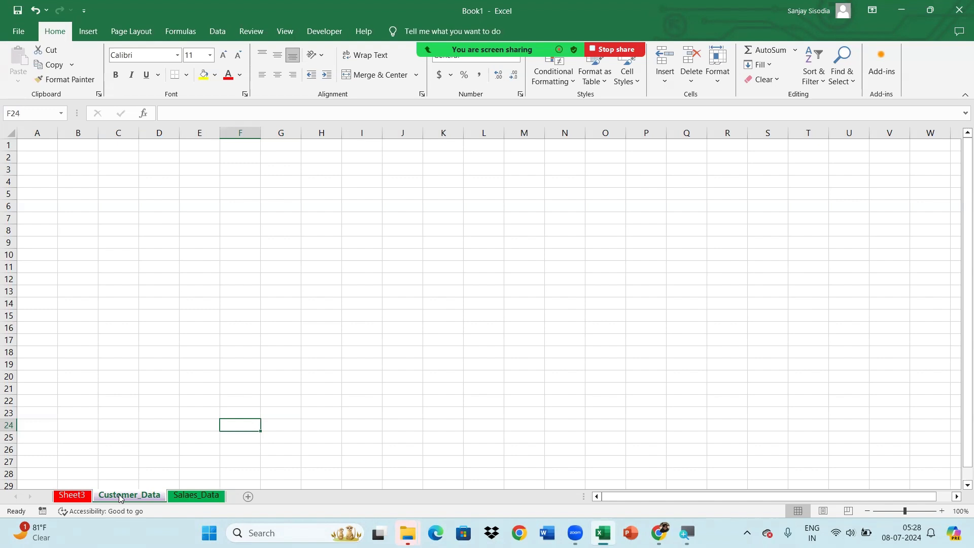
drag(120, 499, 229, 495)
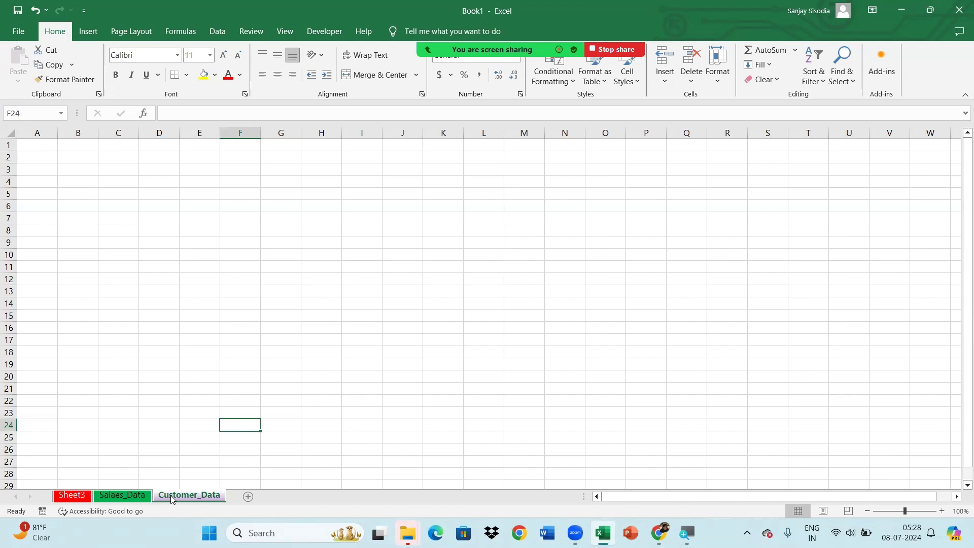
Use Move or Copy to place the Customer_Data worksheet at the end of Book1
right_click(171, 495)
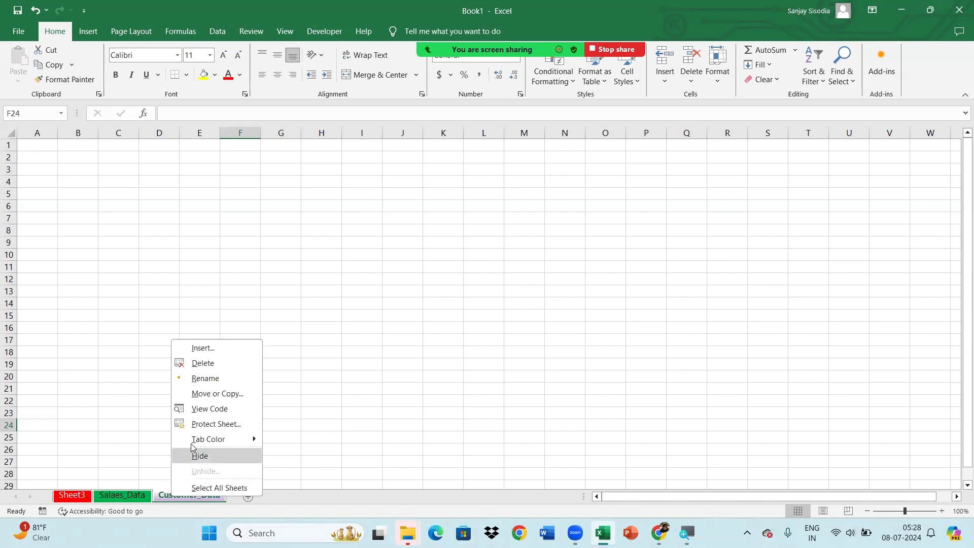
click(226, 400)
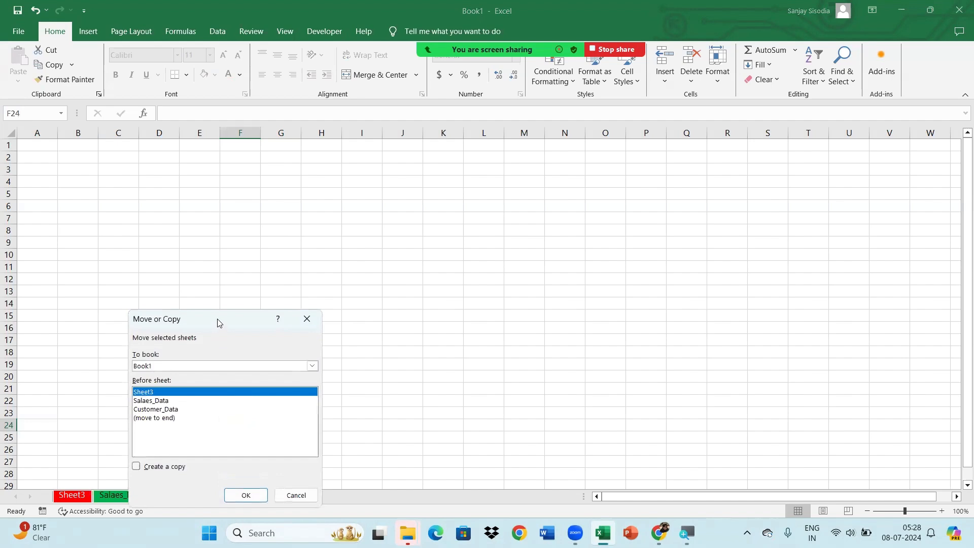
drag(219, 323, 255, 269)
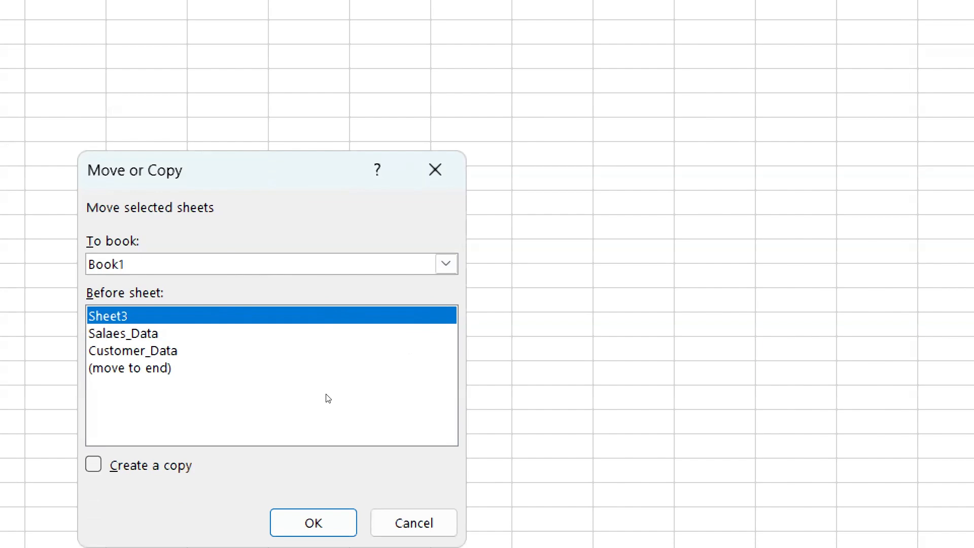
click(195, 366)
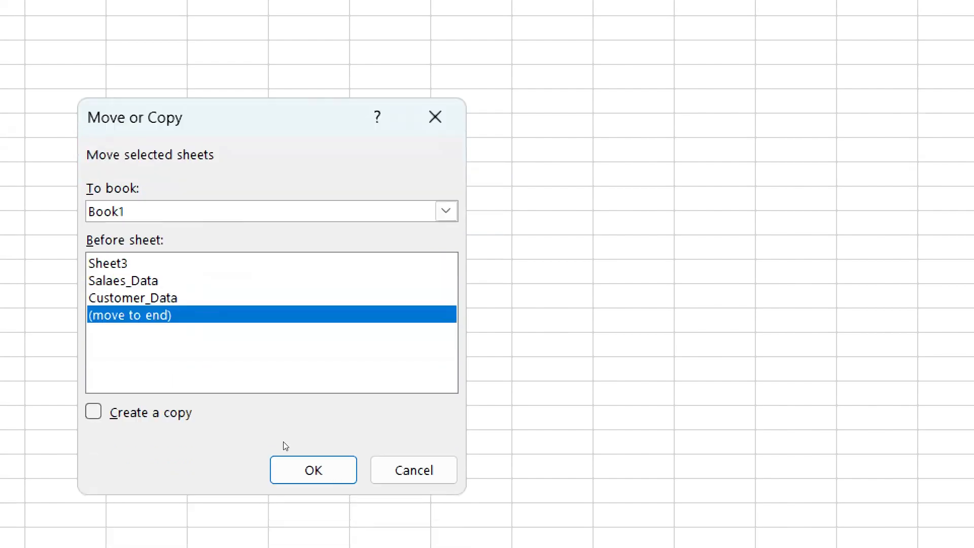
click(314, 523)
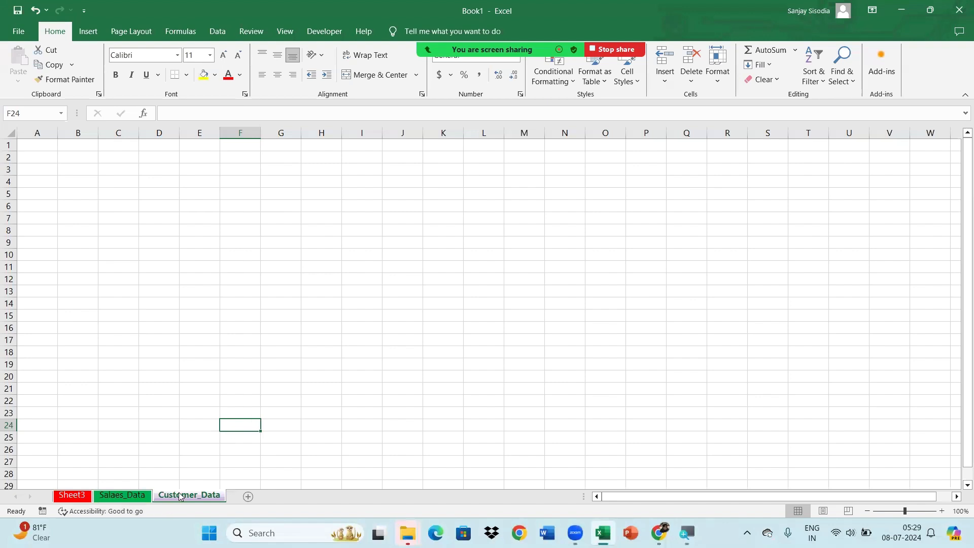
Move the Sheet3 worksheet to the end of Book1 with Move or Copy
click(74, 496)
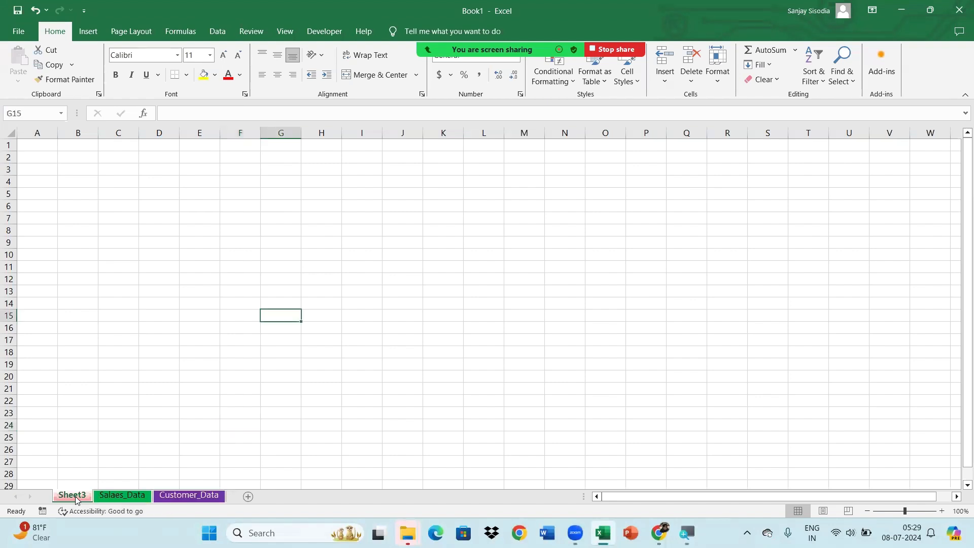
right_click(76, 498)
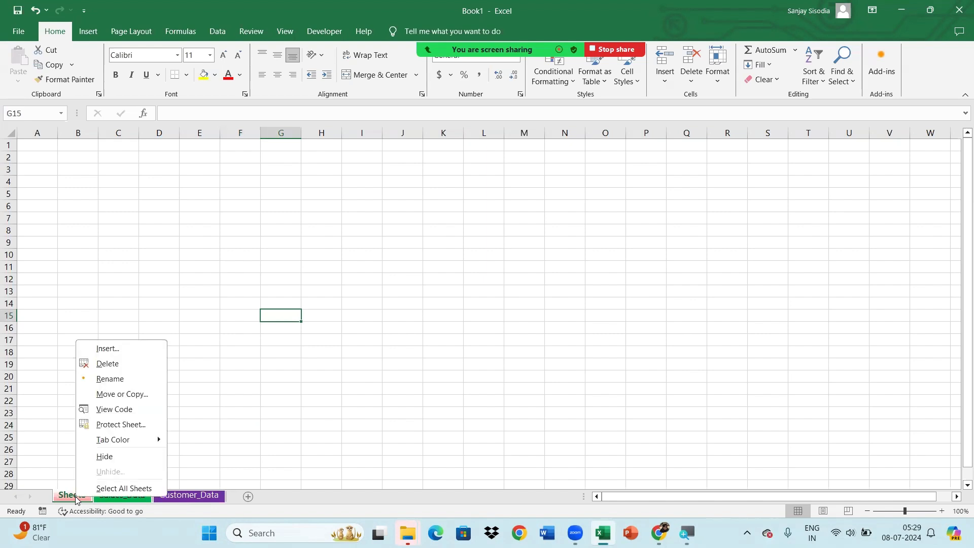
click(141, 397)
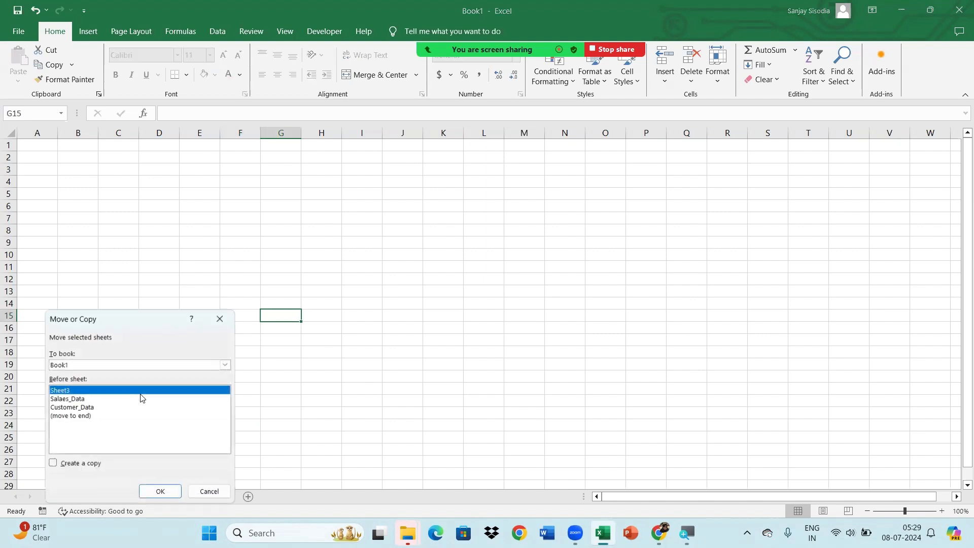
click(83, 416)
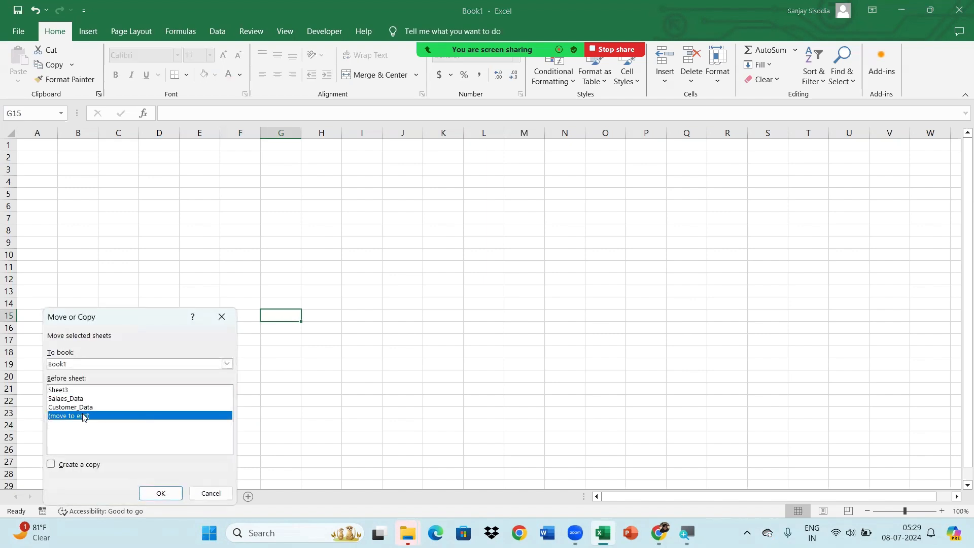
click(149, 493)
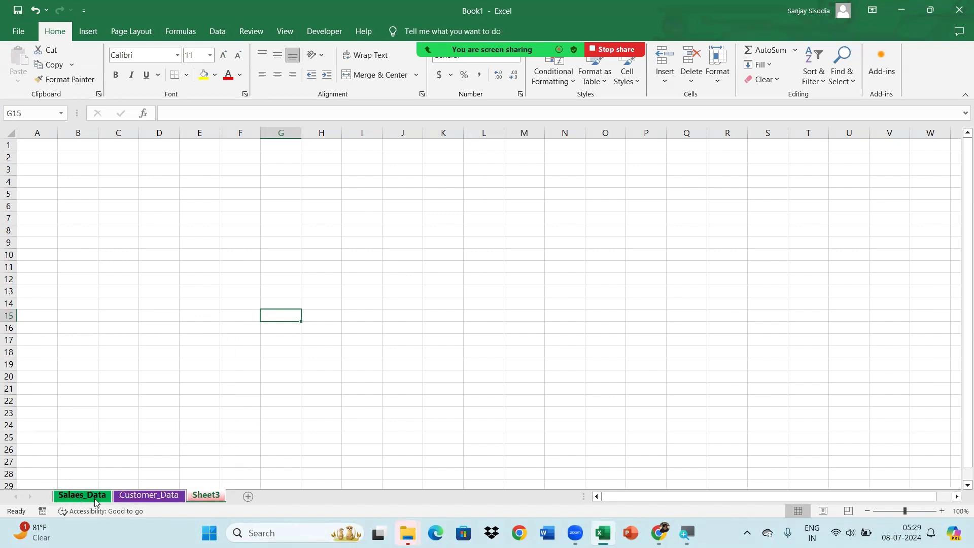
Create a copy of the Sheet3 worksheet in Book1, placed before Salaes_Data
right_click(209, 499)
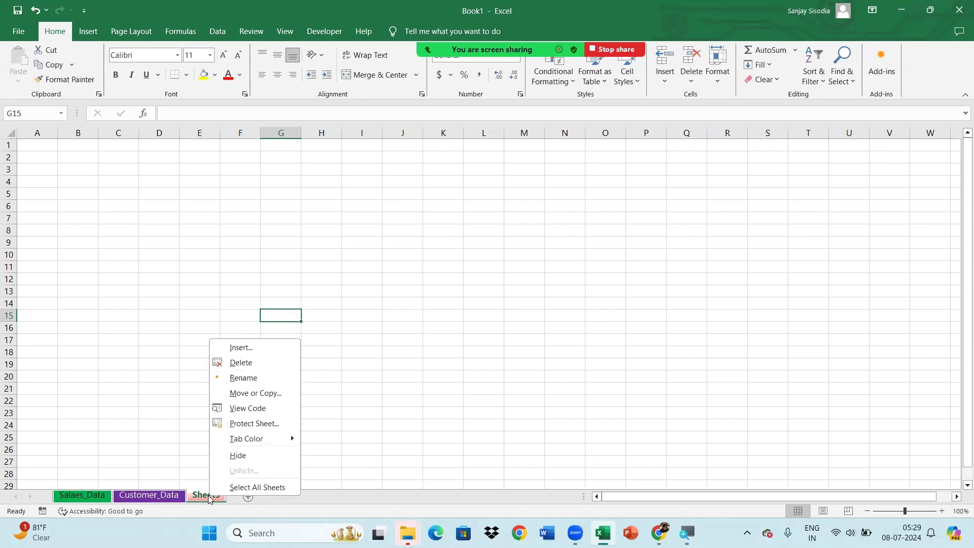
click(265, 394)
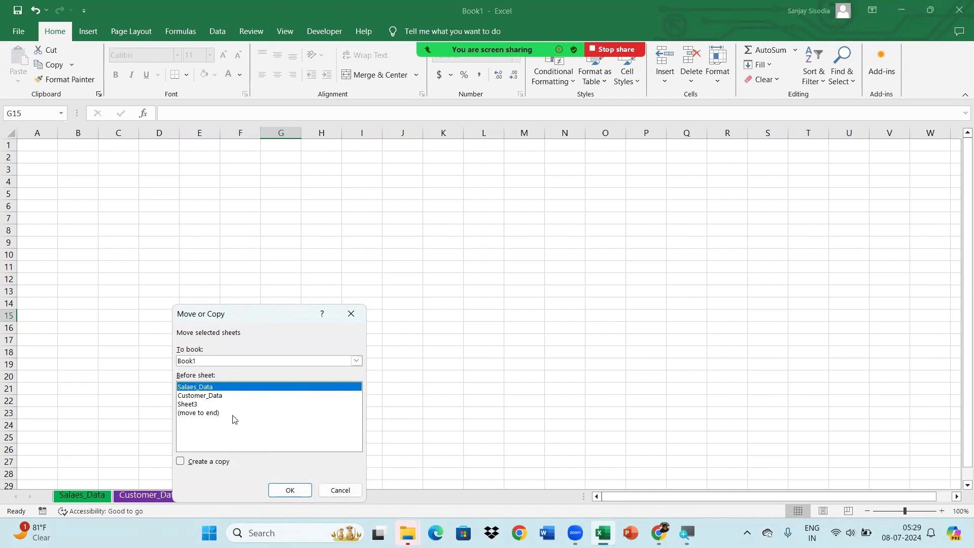
click(181, 462)
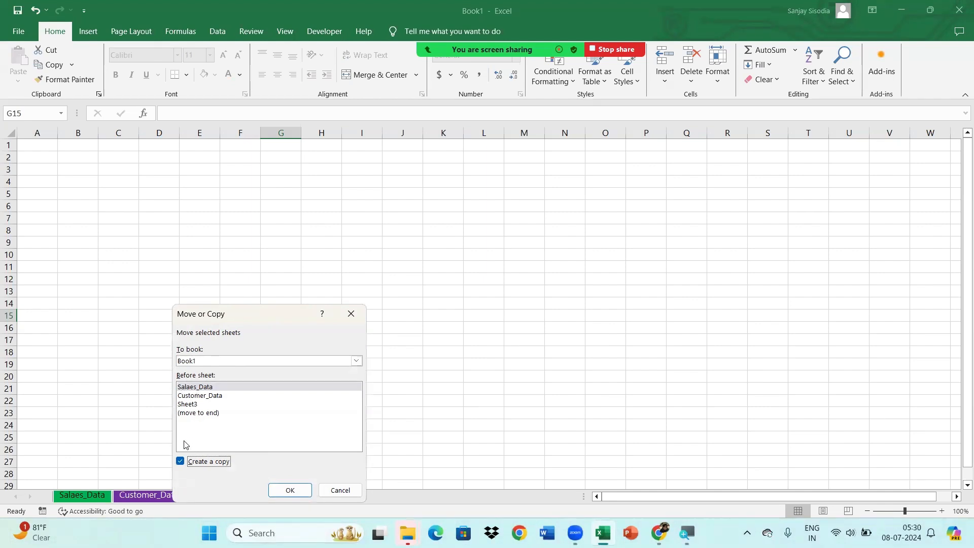
click(196, 388)
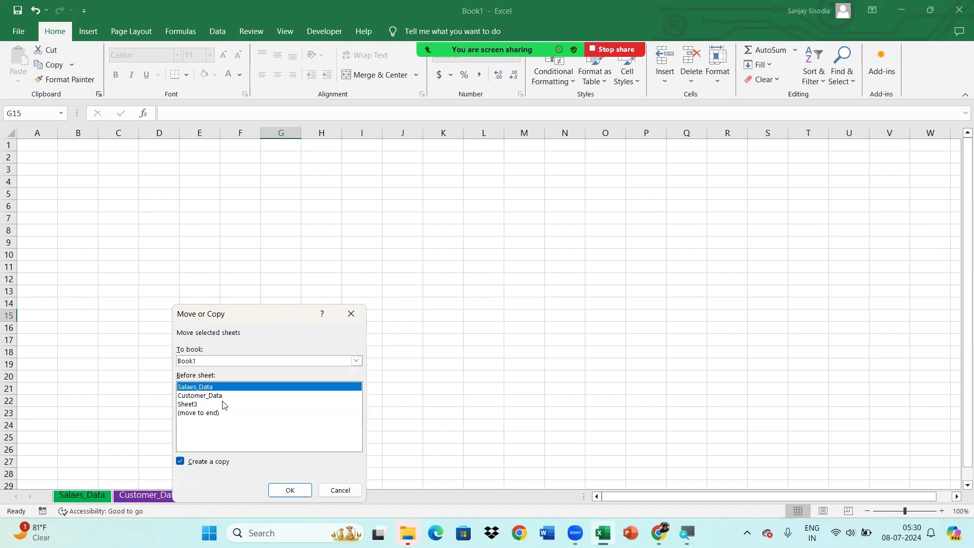
click(282, 490)
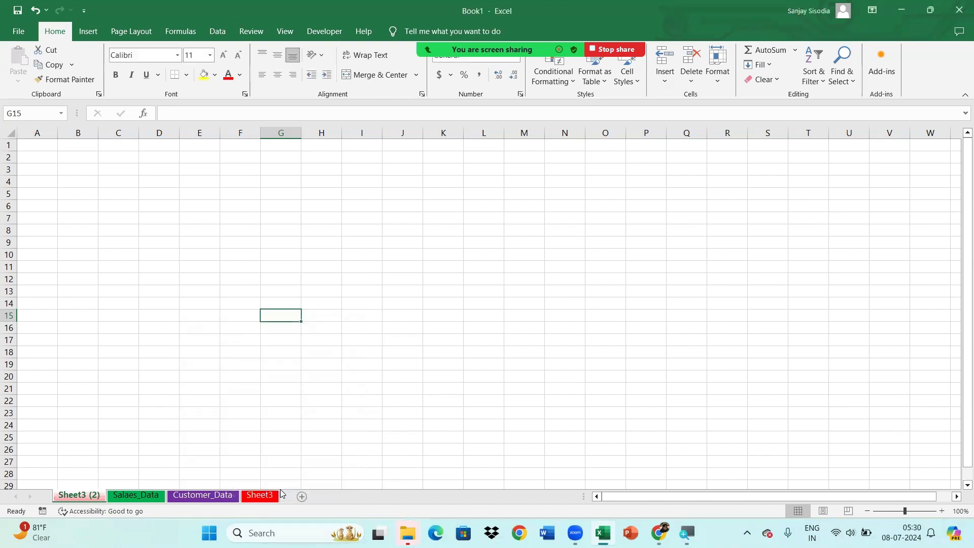
Switch between Sheet3, its copy, Salaes_Data and Customer_Data to compare the worksheets
click(252, 497)
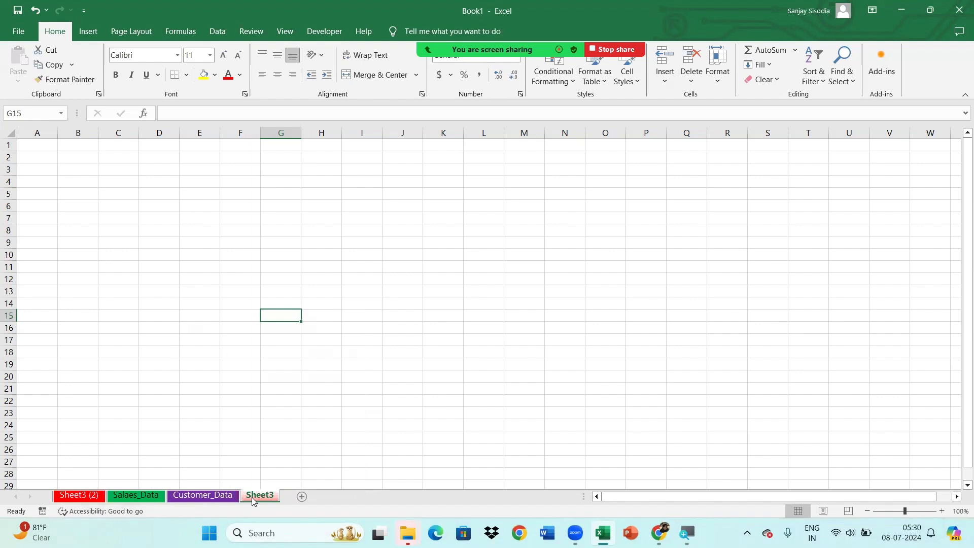
click(81, 497)
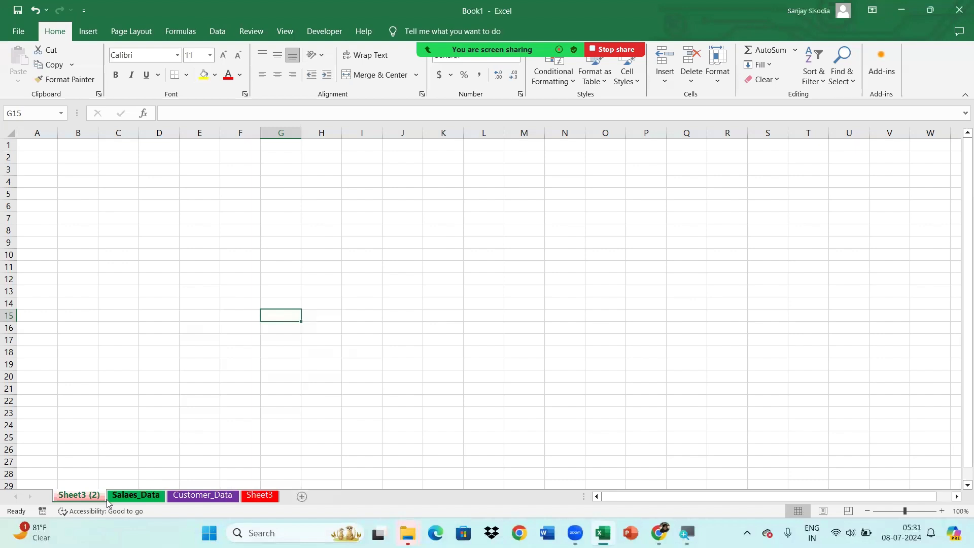
click(137, 496)
click(184, 496)
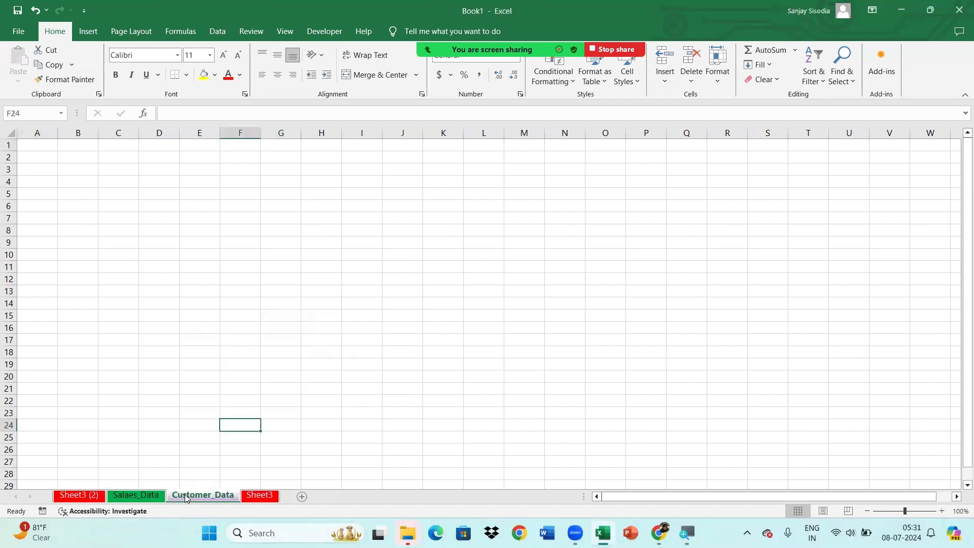
Start Move or Copy for the Salaes_Data worksheet and enable the option to create a copy
click(141, 496)
right_click(141, 499)
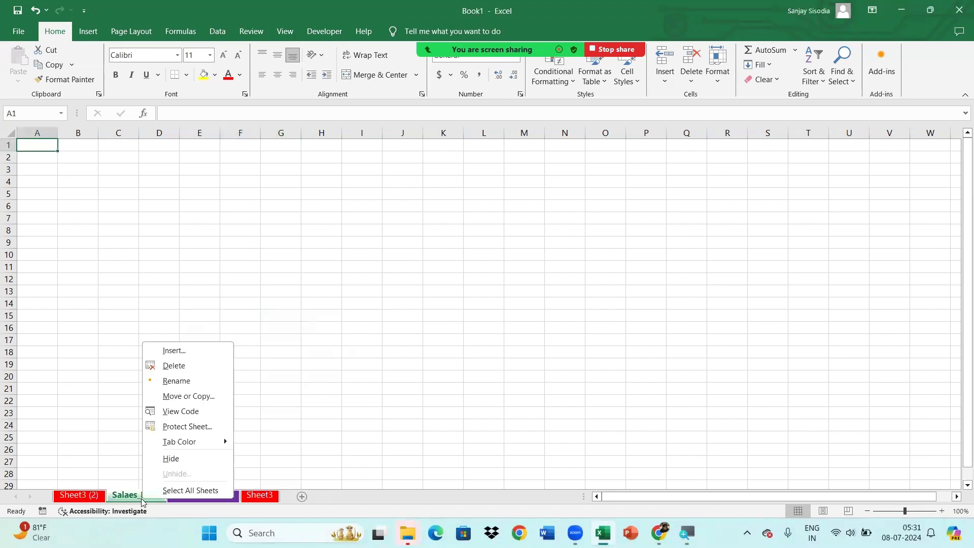
click(204, 396)
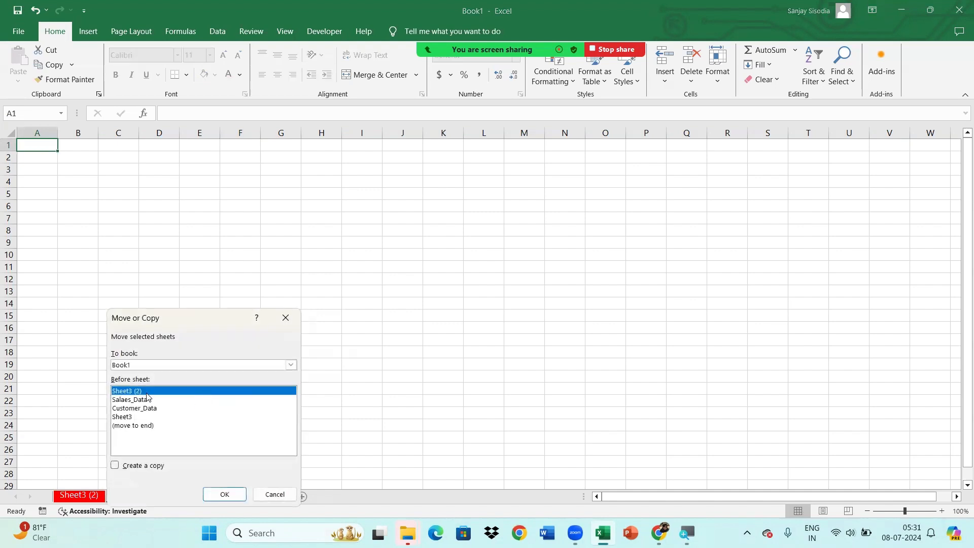
drag(174, 322, 384, 215)
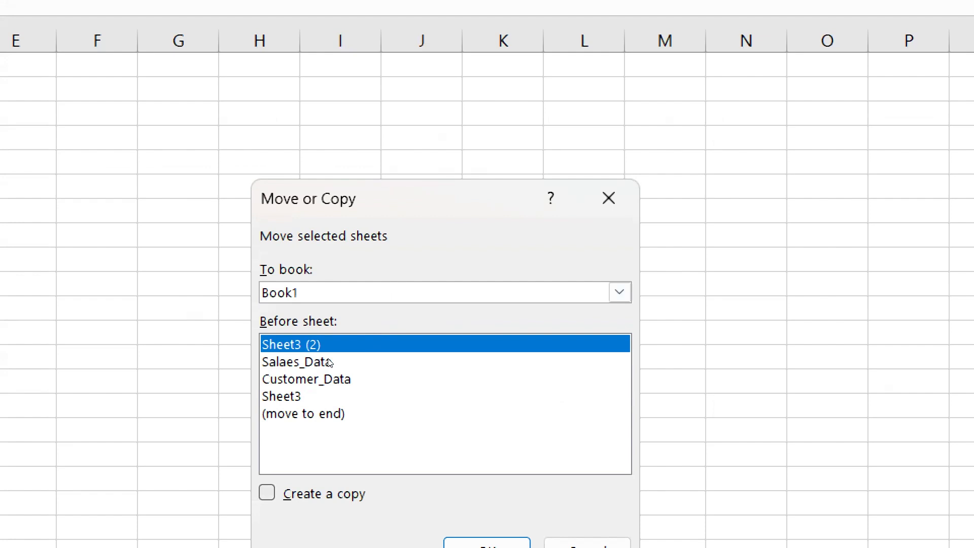
key(alt+c)
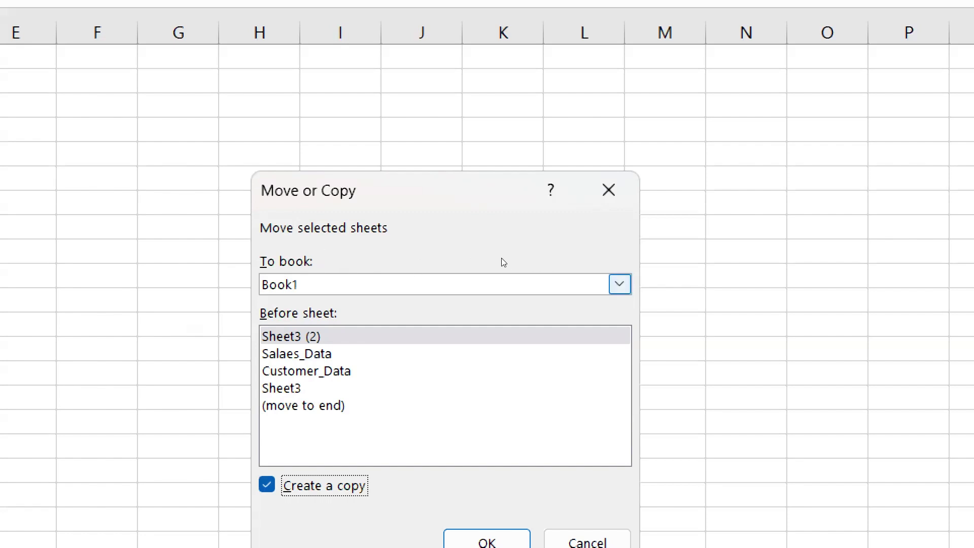
Examine the destination workbook choices for the copy, comparing the new book option with Book1
click(503, 277)
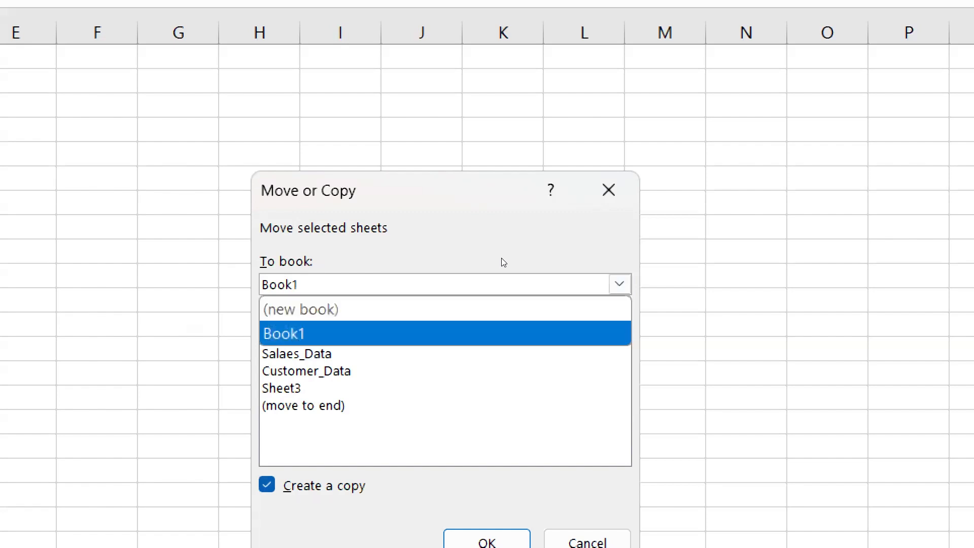
key(Up)
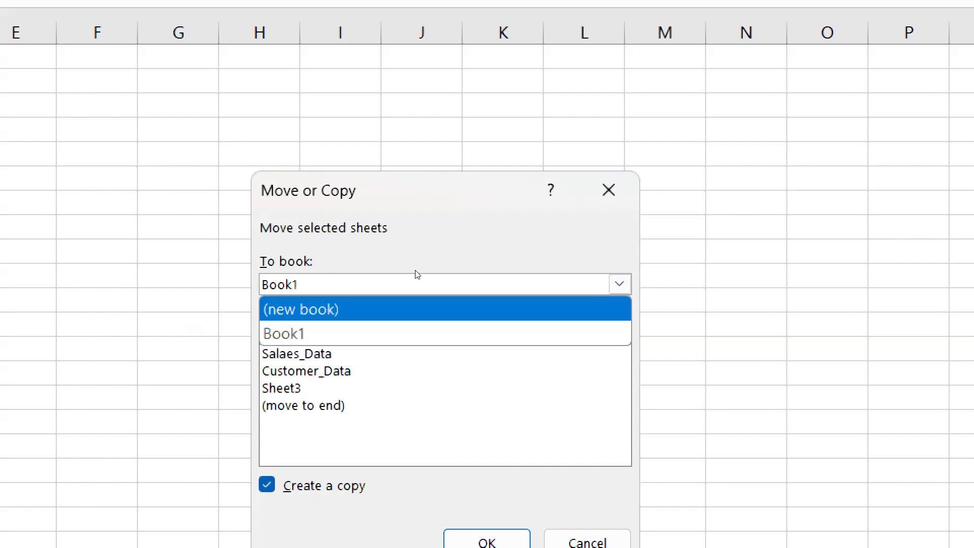
key(Down)
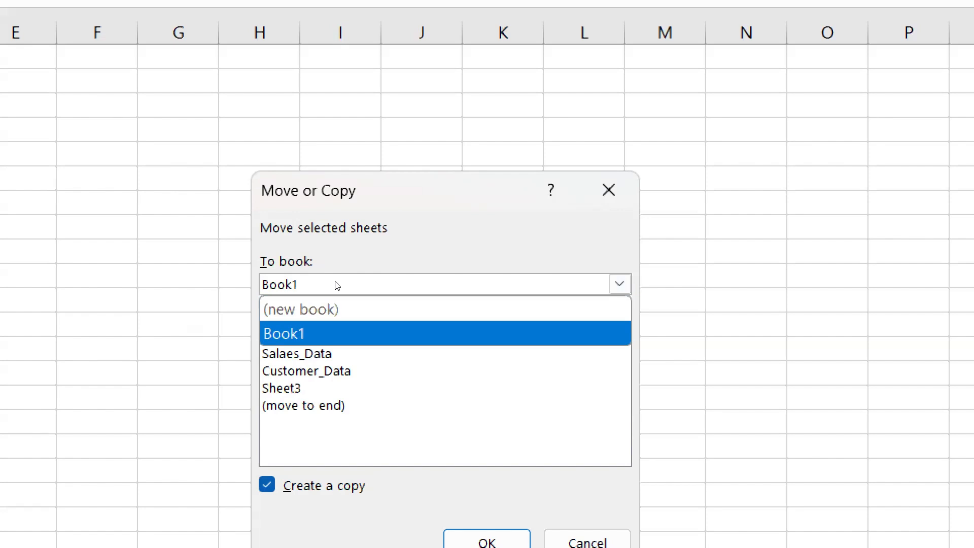
key(Return)
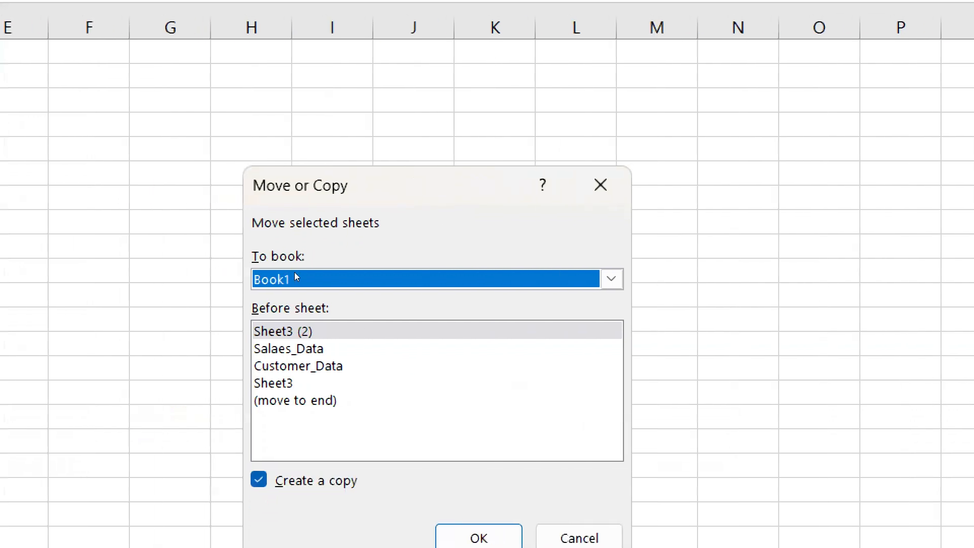
key(alt+Down)
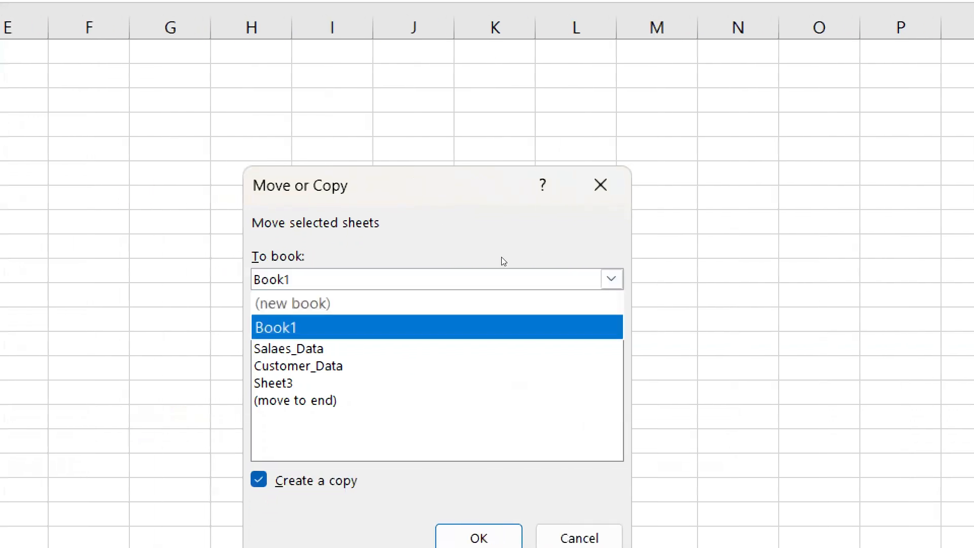
key(Up)
key(Down)
key(Up)
key(Down)
key(Up)
key(Down)
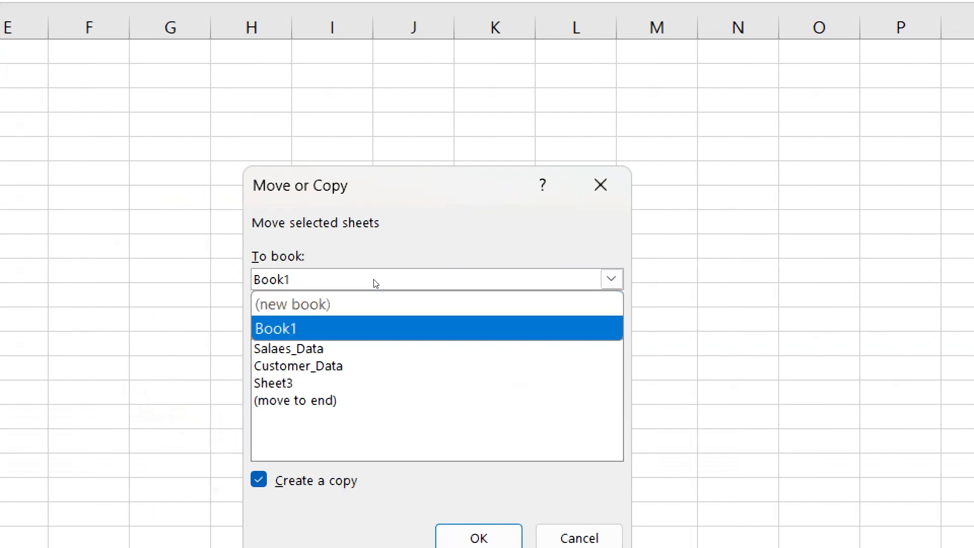
key(Up)
key(Down)
Choose (new book) as the destination and create the copy of Salaes_Data in that new workbook
key(Up)
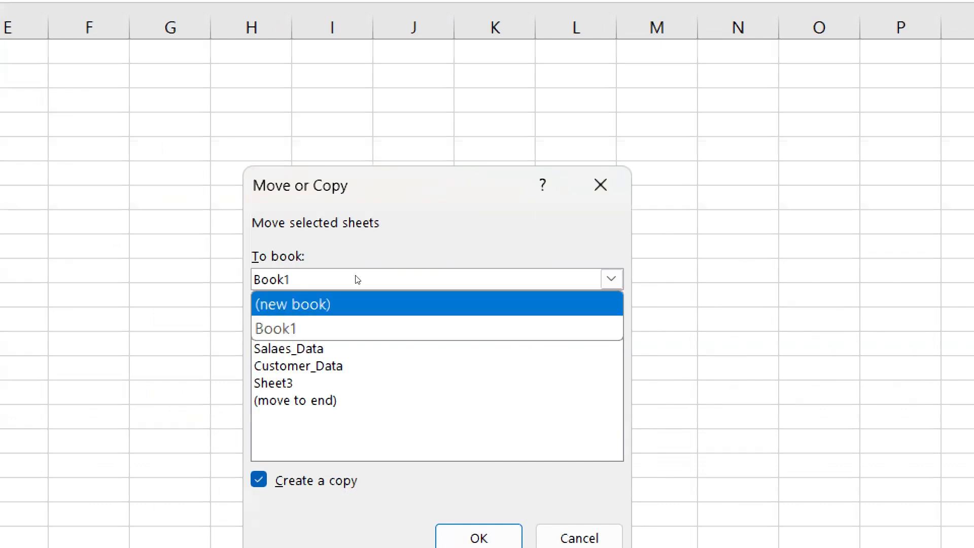
key(Return)
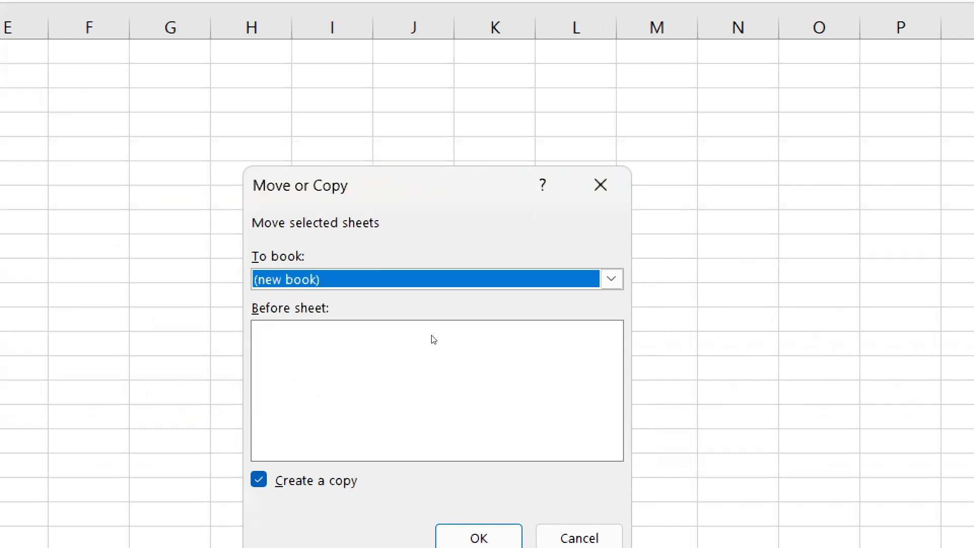
key(Return)
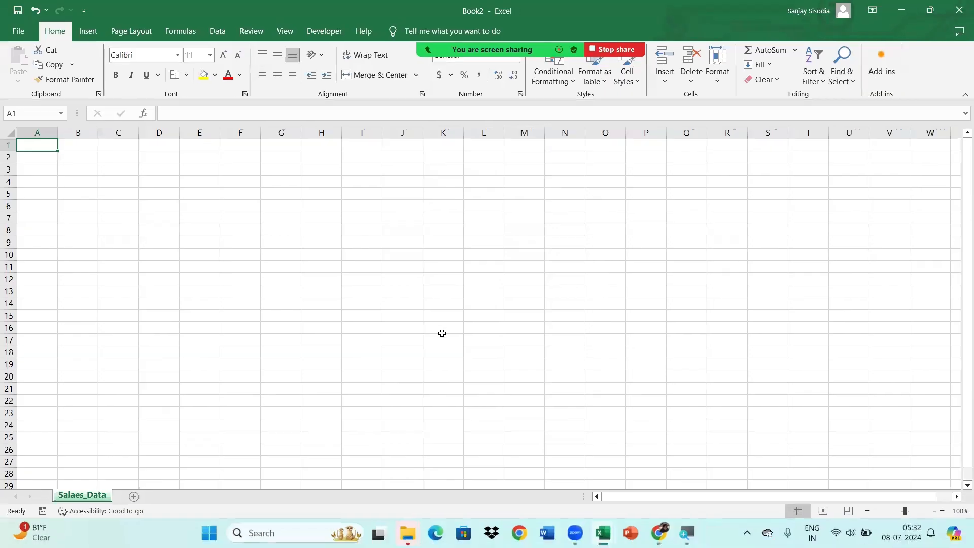
click(462, 296)
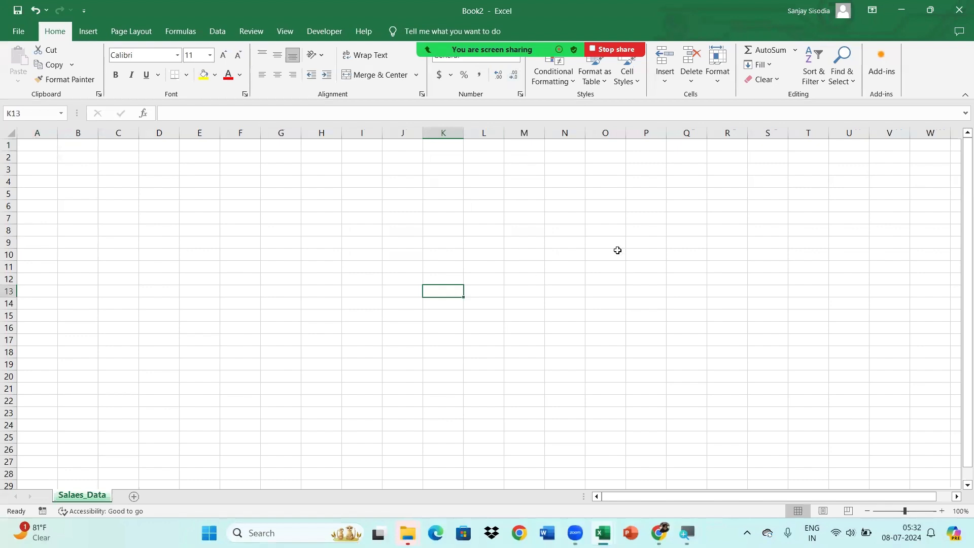